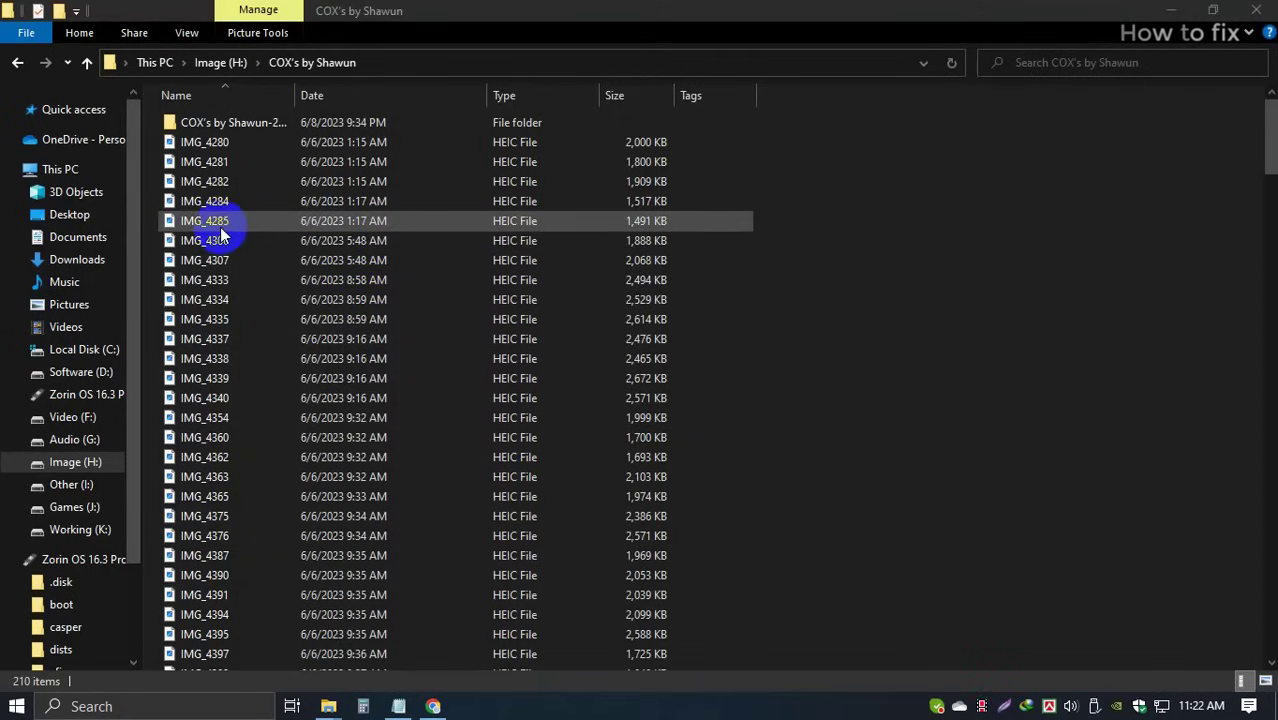
In the COX_BAZAR_tour folder, view photo 20211019_104039, then close the viewer.
click(275, 658)
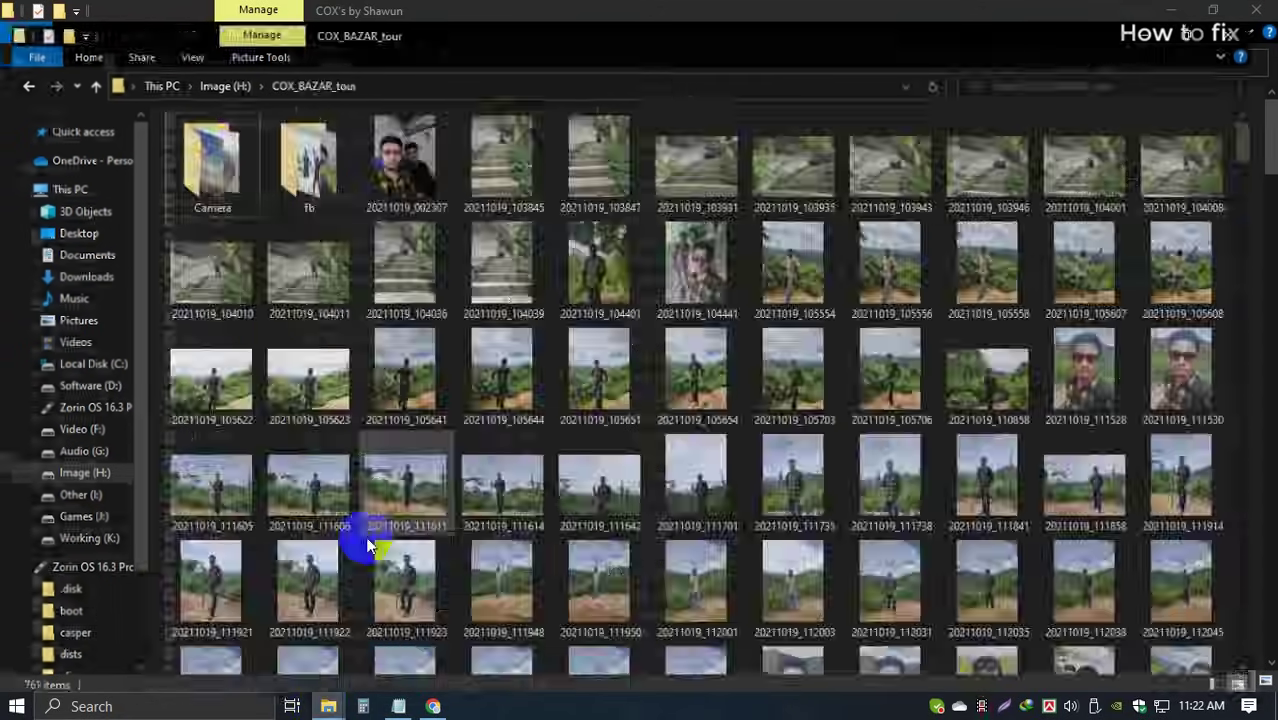
click(613, 374)
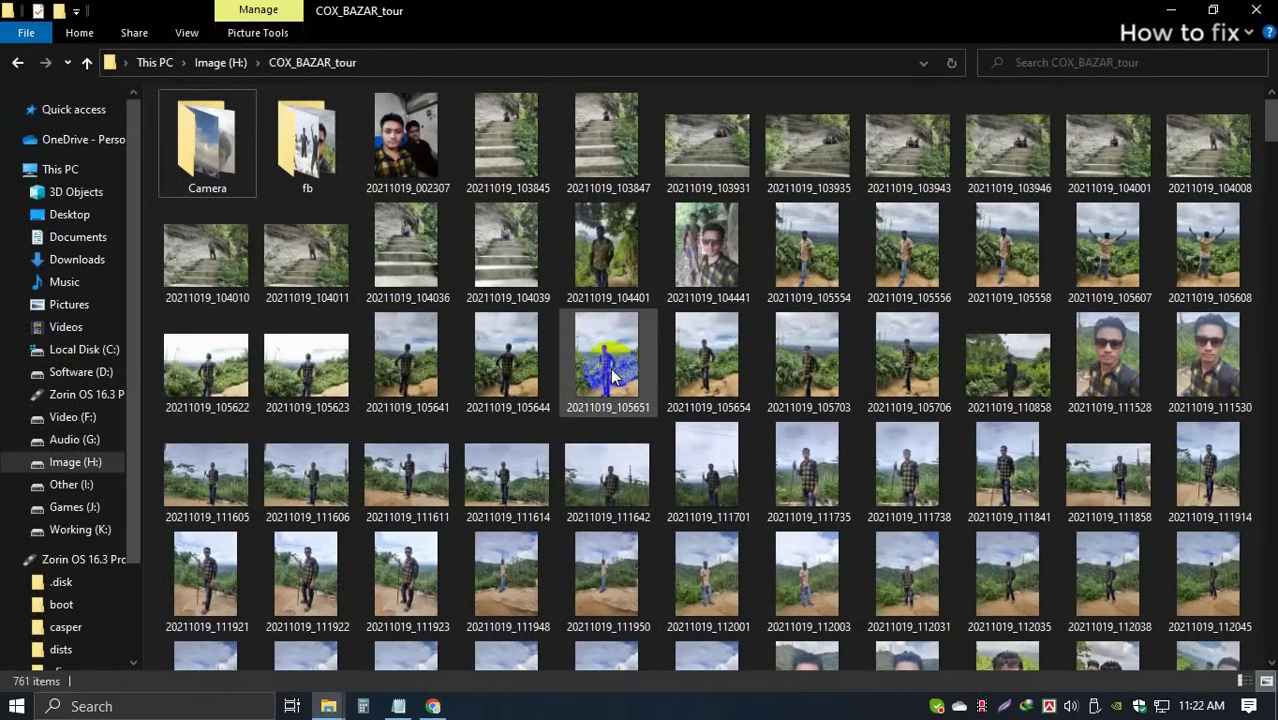
click(537, 287)
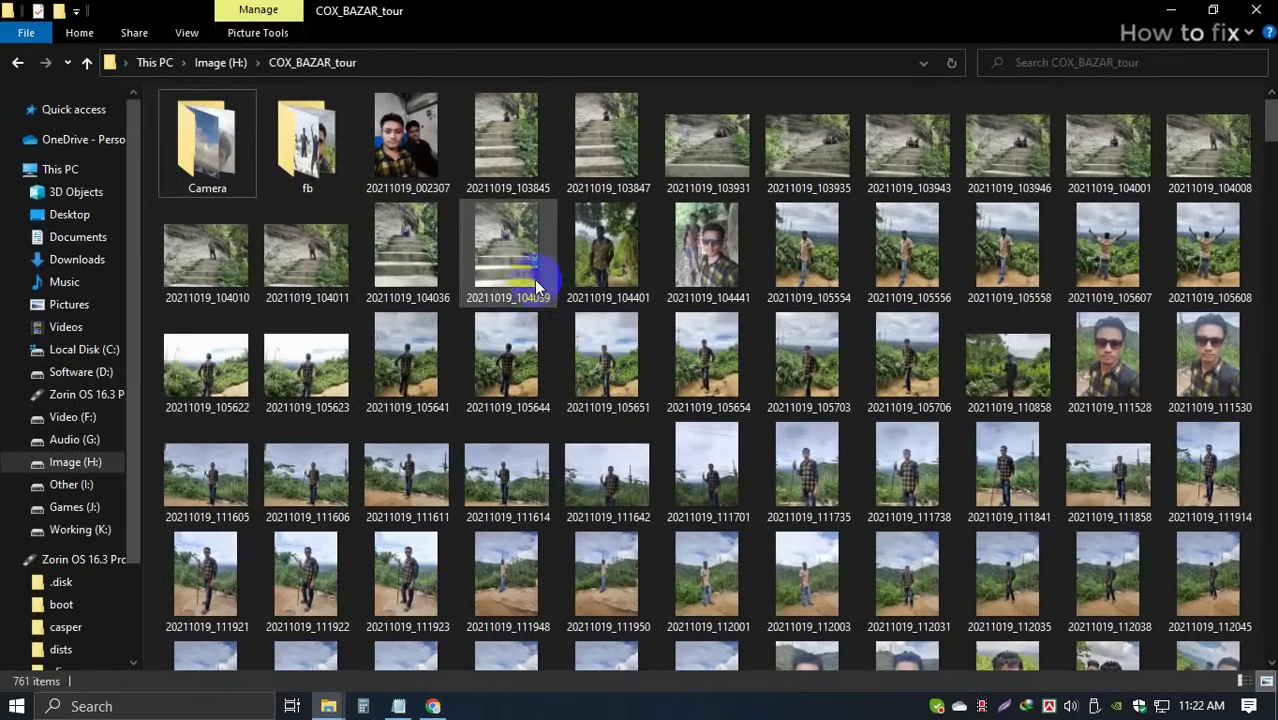
double_click(537, 287)
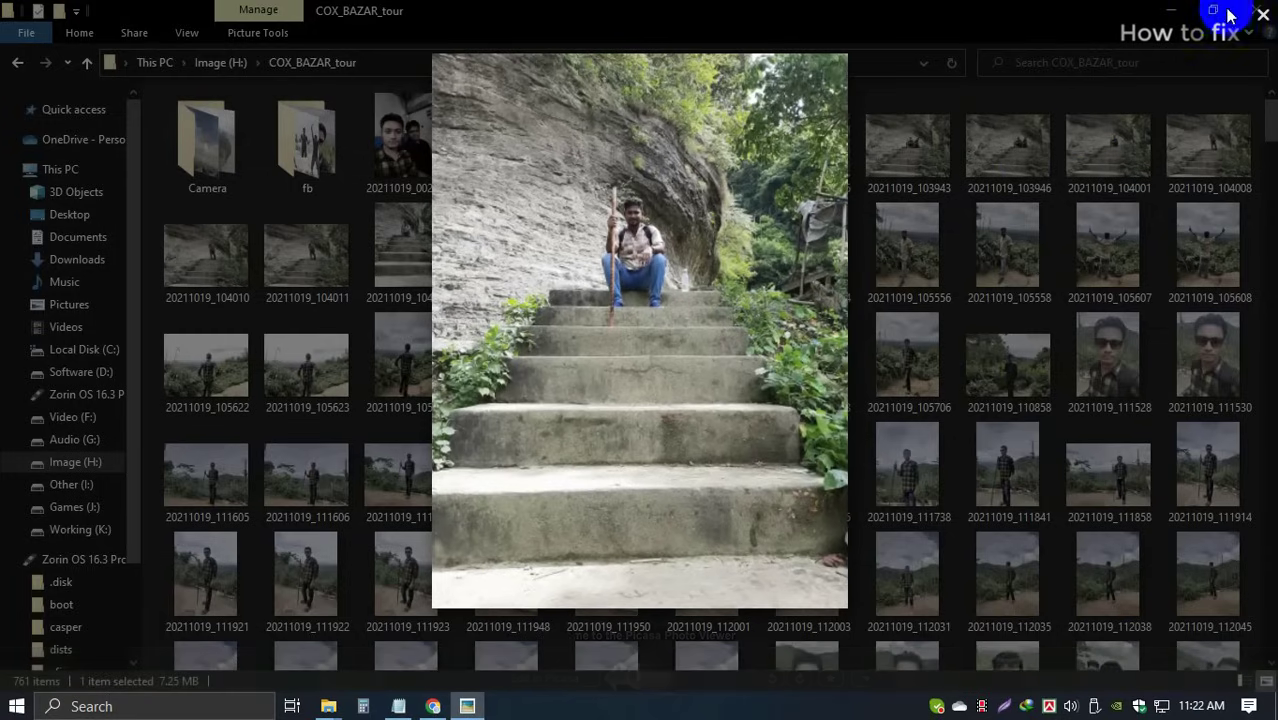
click(1263, 15)
mouse_move(328, 706)
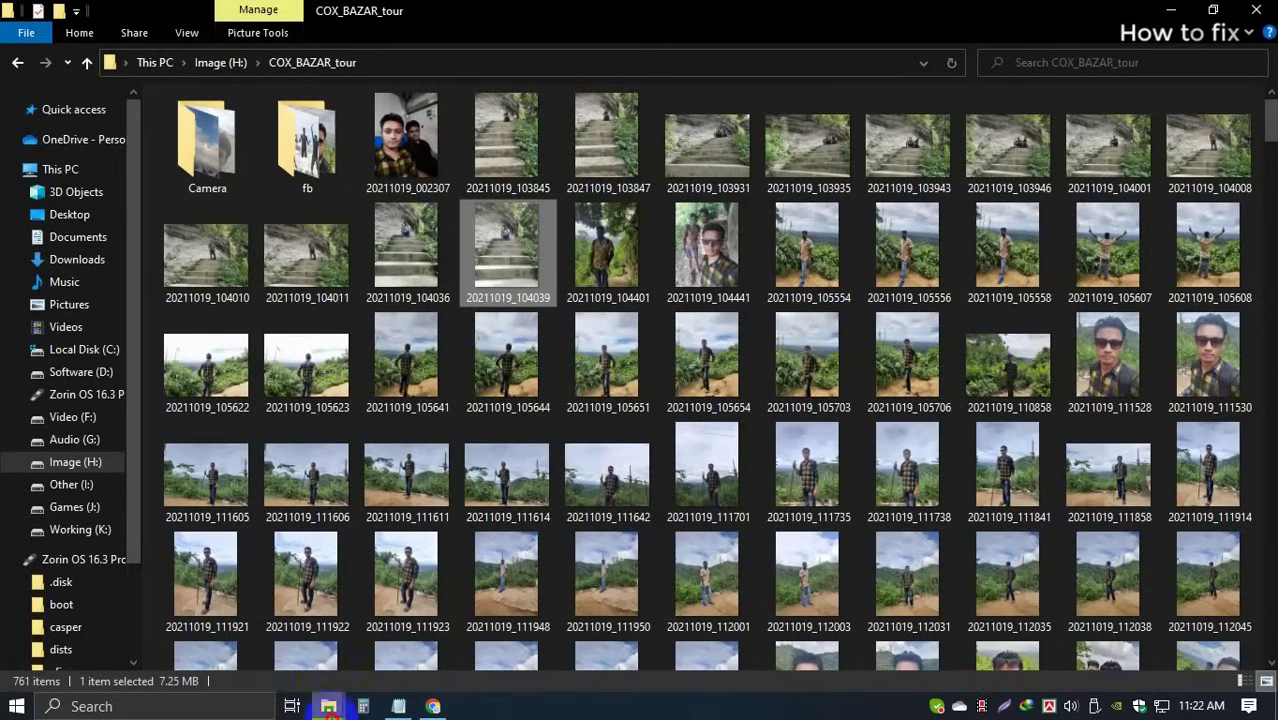
Browse the COX's by Shawun folder and select the IMG_4653 video file.
click(466, 628)
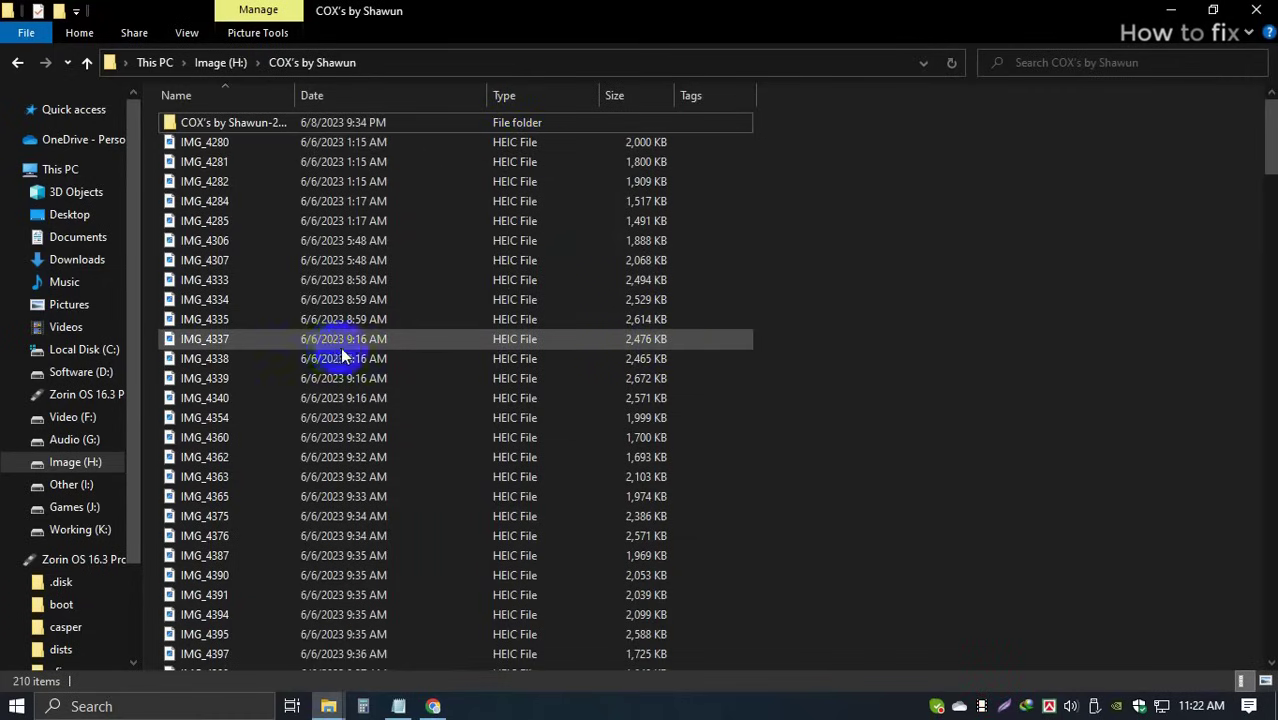
scroll(290, 312, down, 8)
scroll(424, 332, down, 8)
scroll(435, 381, down, 8)
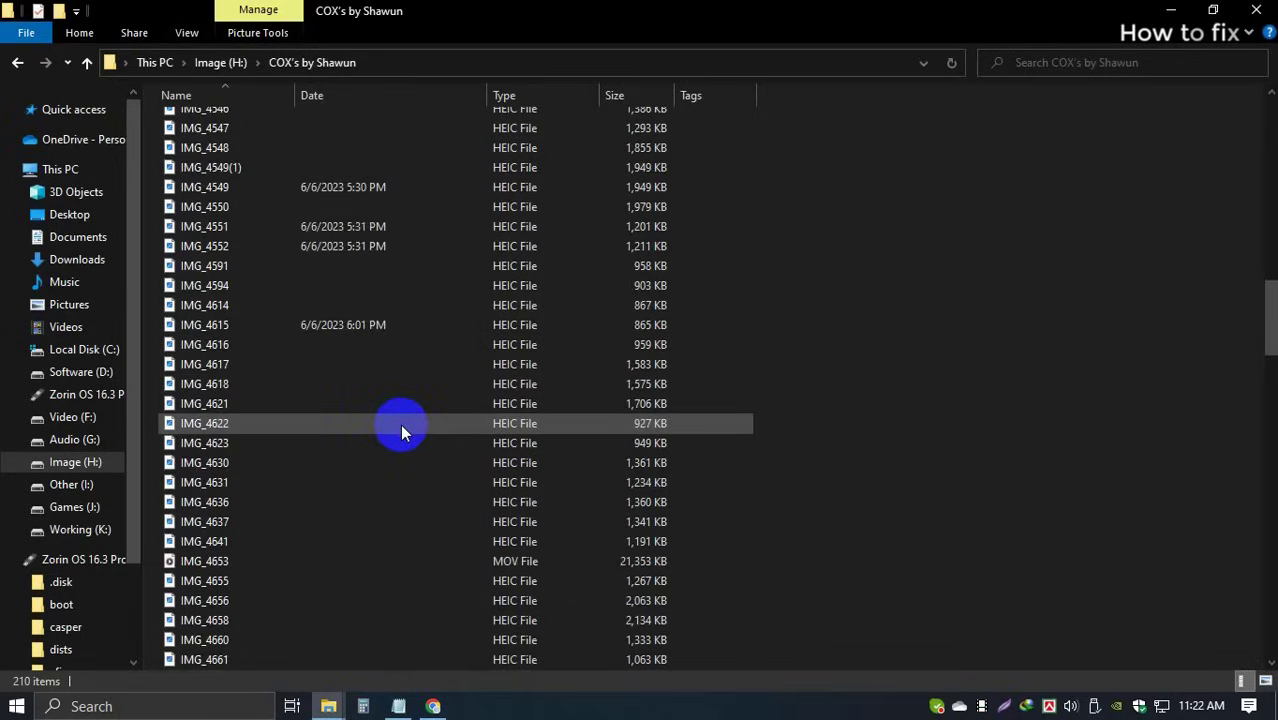
scroll(401, 431, down, 5)
scroll(402, 431, down, 5)
scroll(404, 432, down, 5)
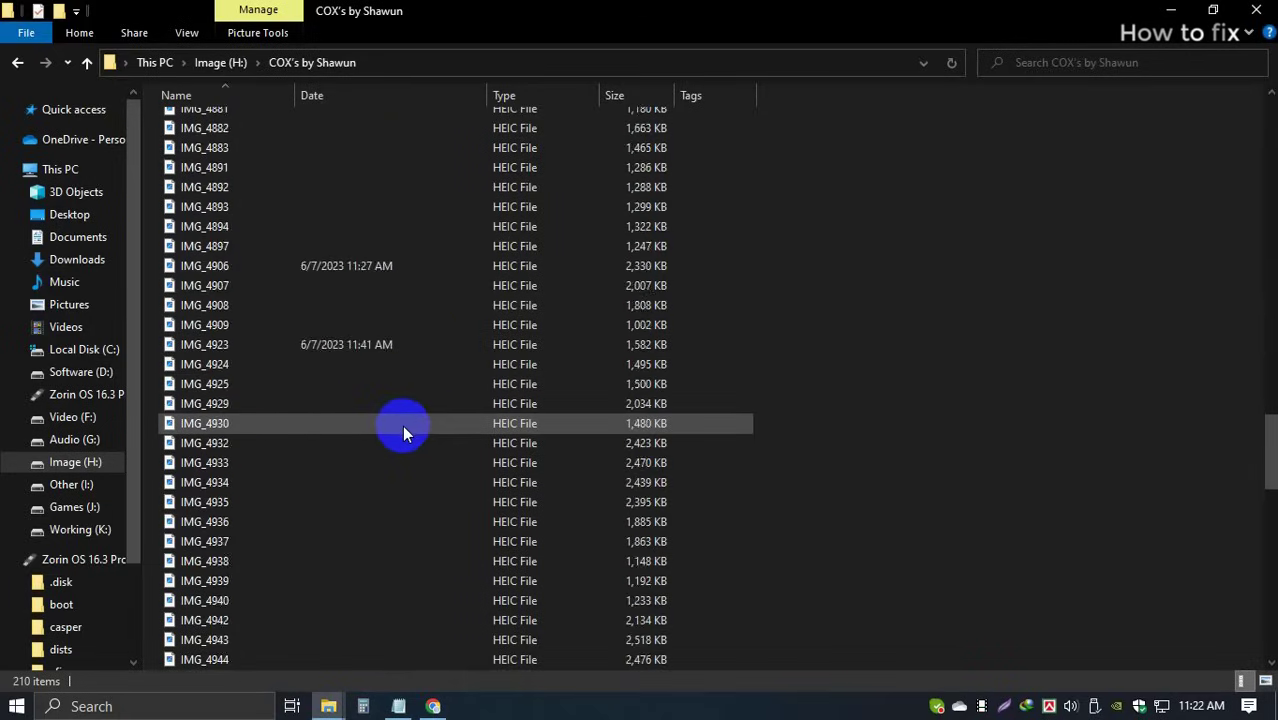
scroll(402, 428, down, 10)
scroll(389, 430, down, 8)
scroll(387, 428, down, 2)
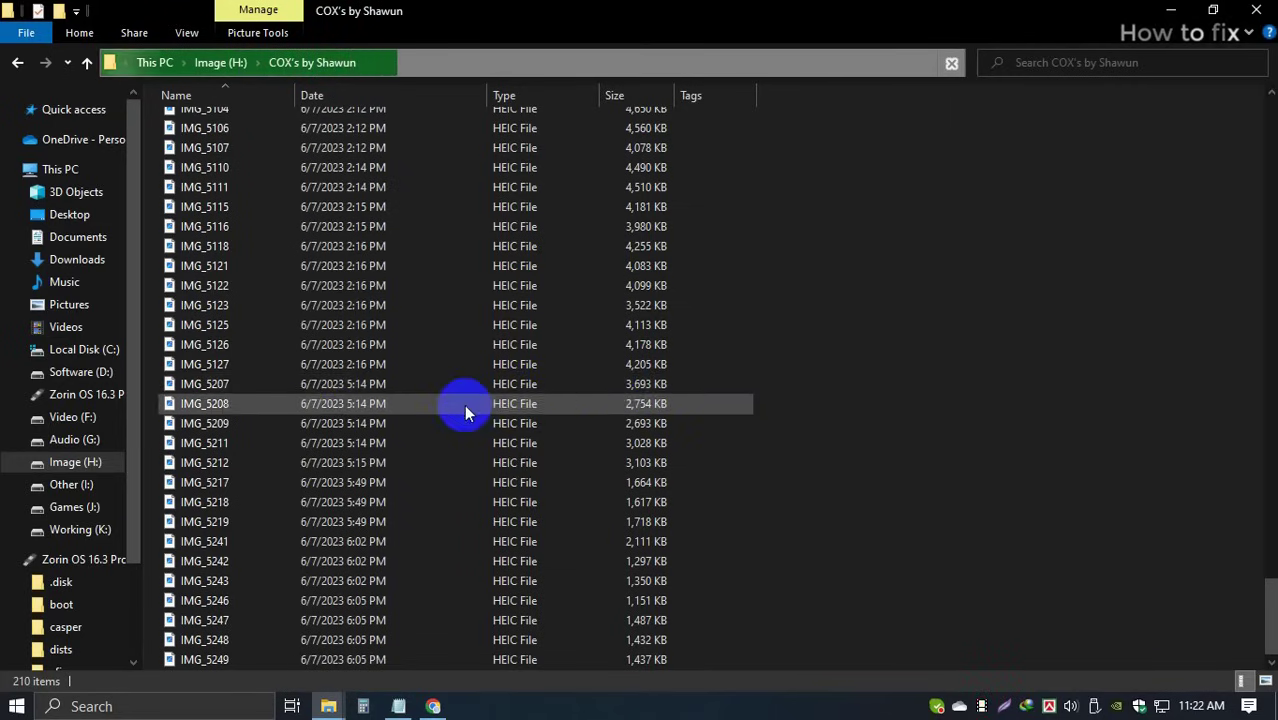
scroll(400, 410, up, 10)
scroll(420, 400, up, 8)
scroll(431, 391, up, 12)
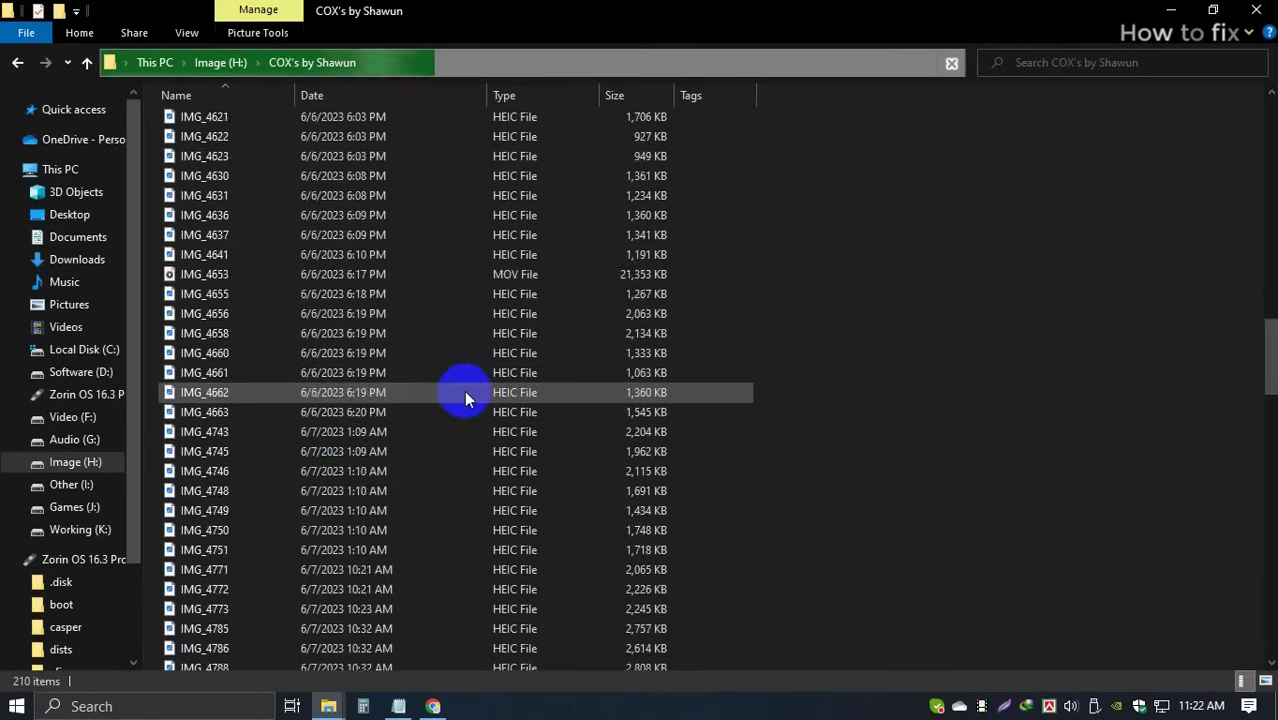
scroll(465, 390, up, 1)
click(533, 350)
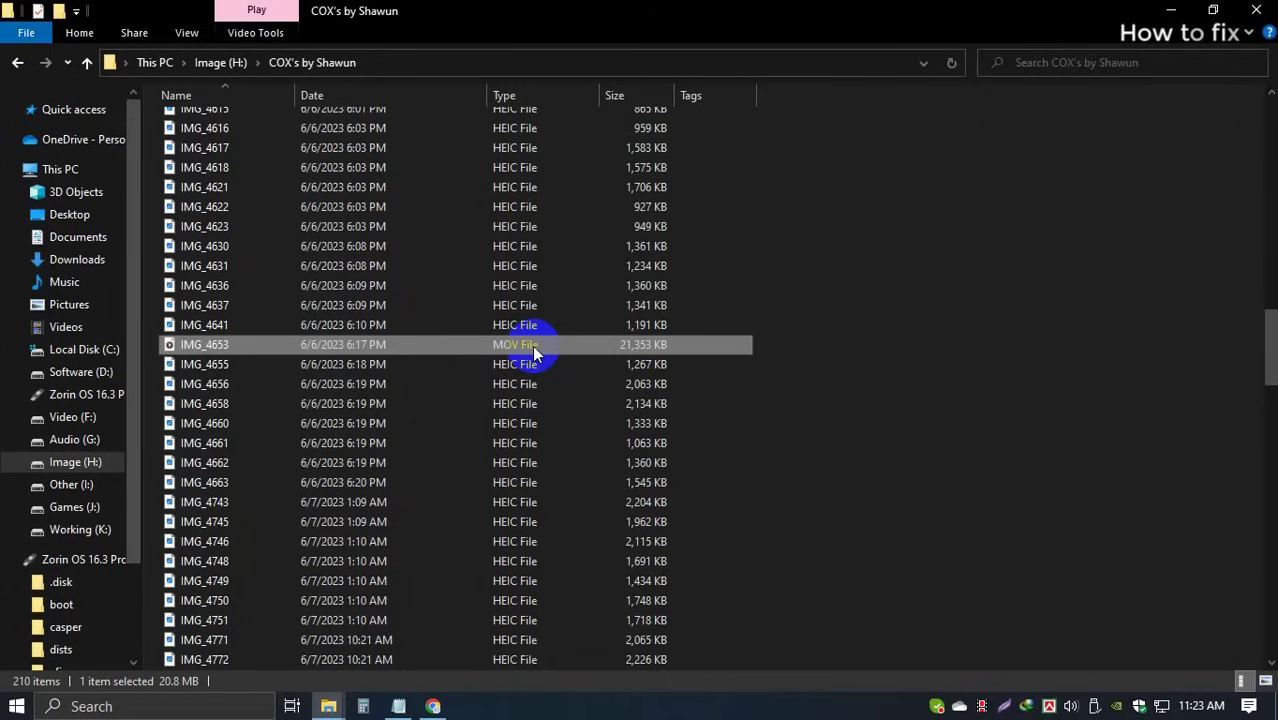
mouse_move(433, 706)
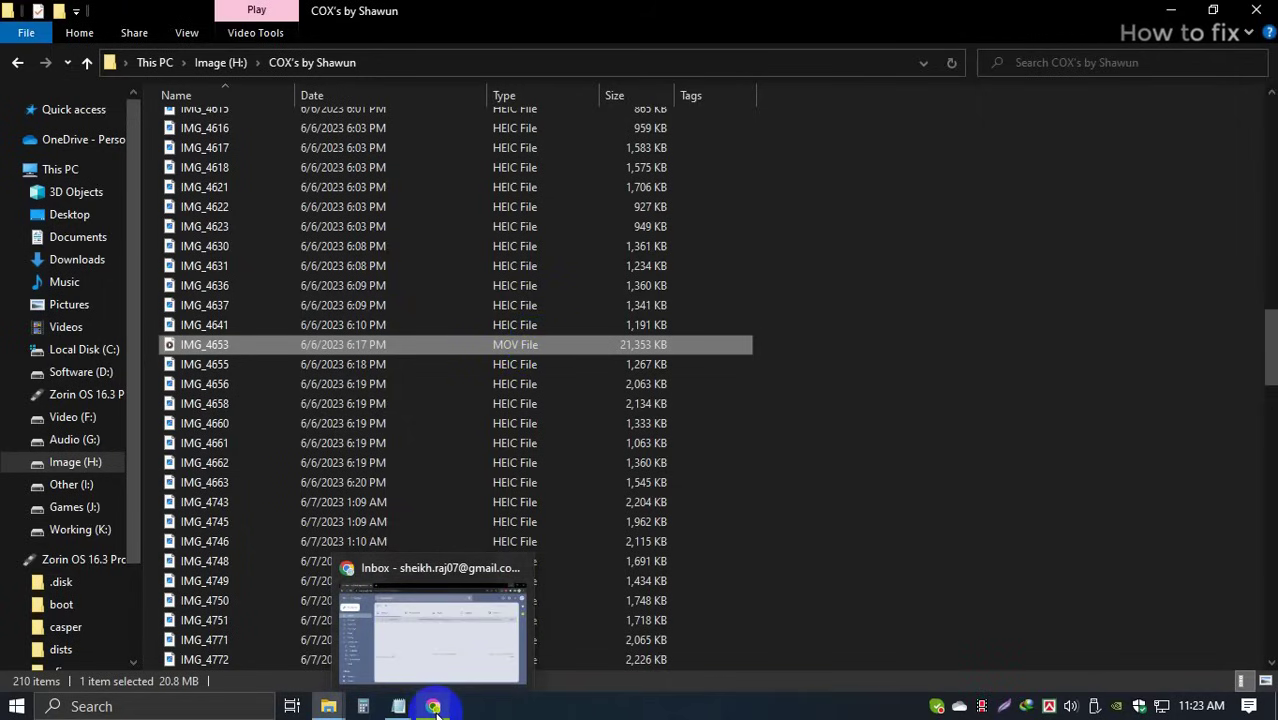
Search Google for 'heic download' in a new Chrome tab.
click(434, 707)
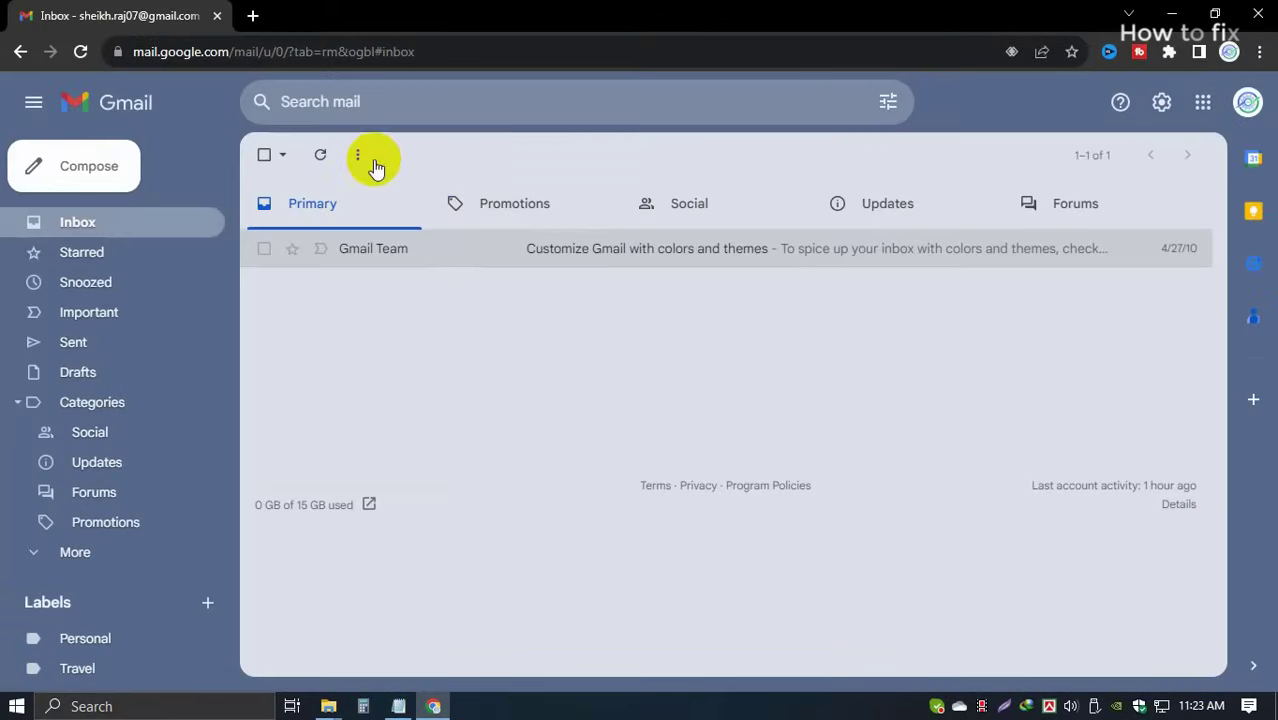
click(253, 17)
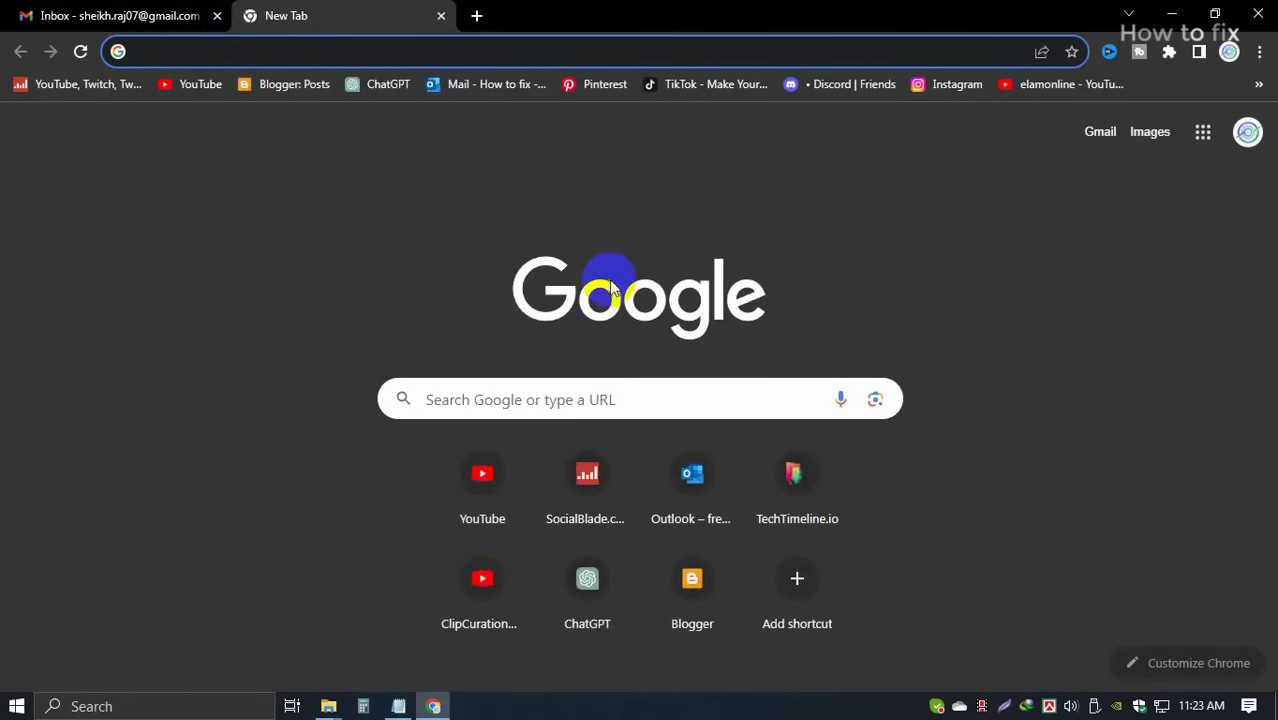
click(647, 52)
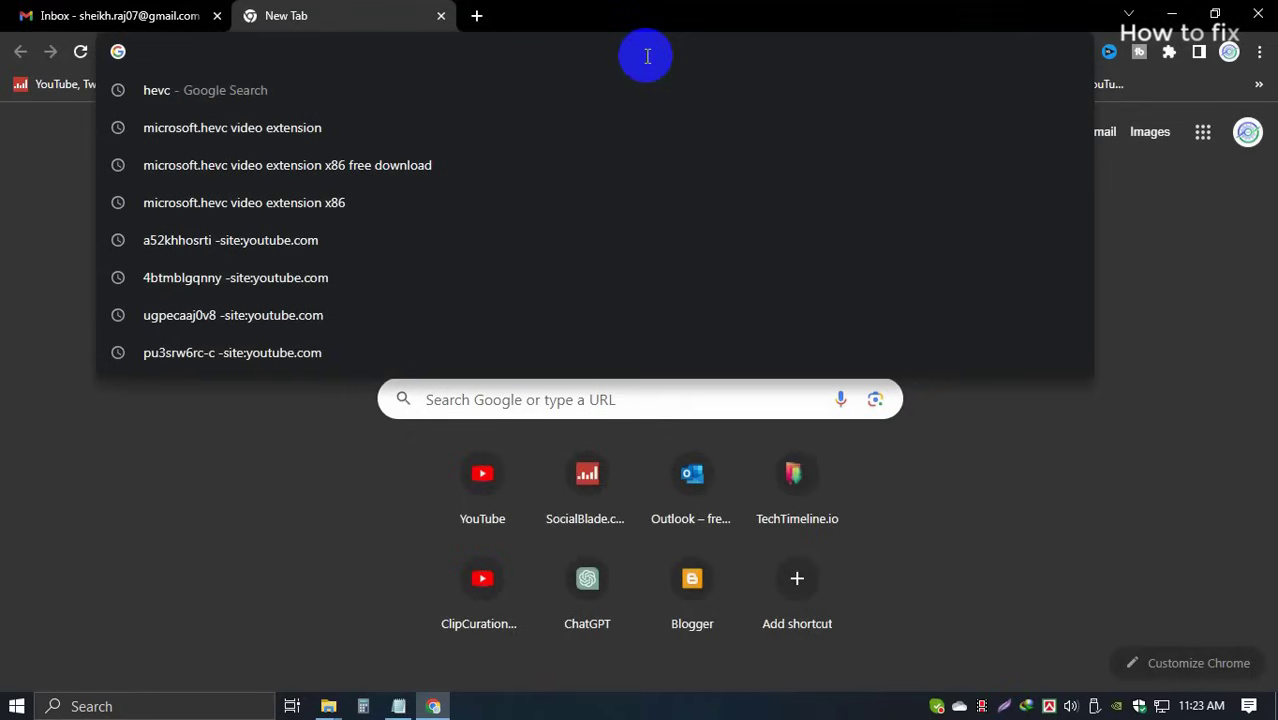
text(heic )
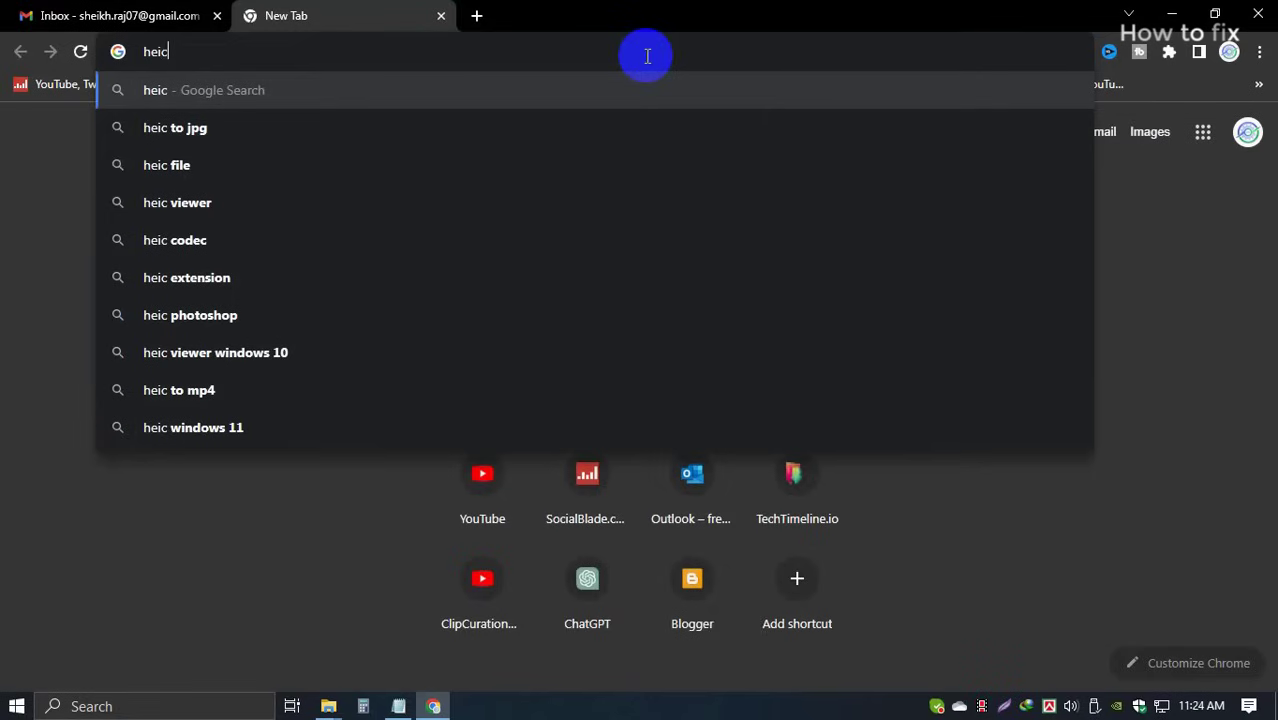
text(d)
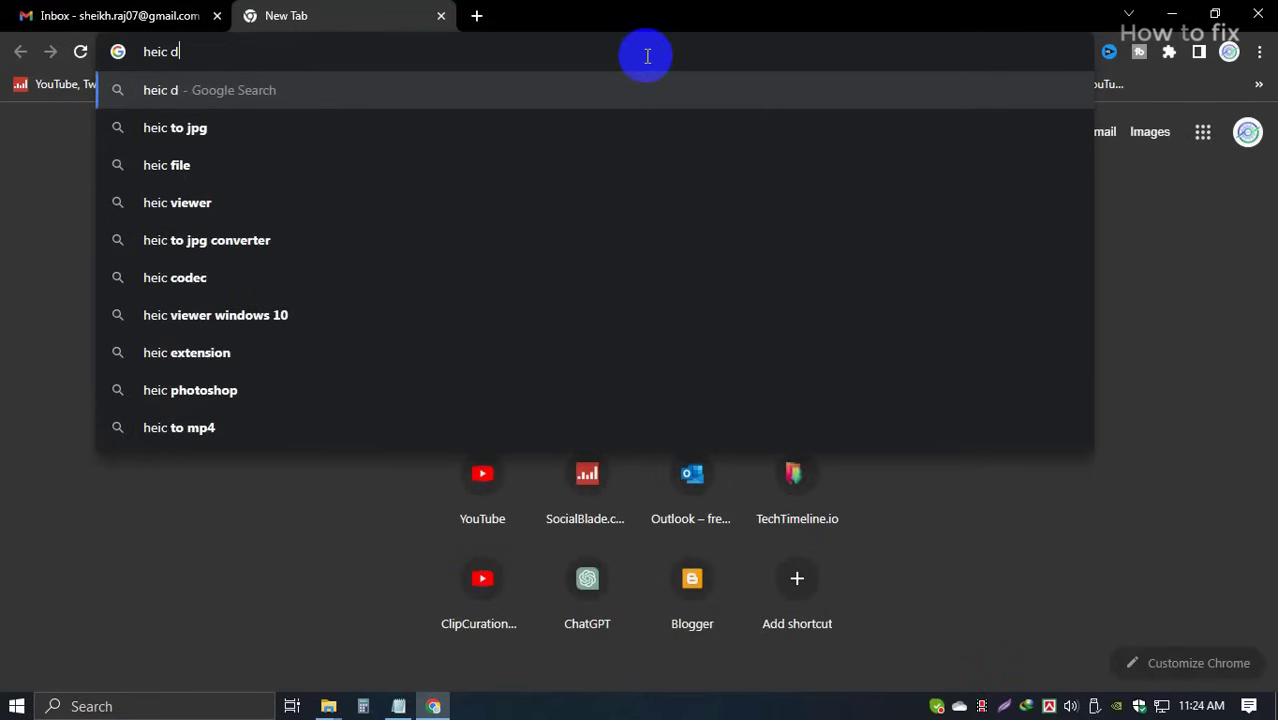
text(ownload)
key(Return)
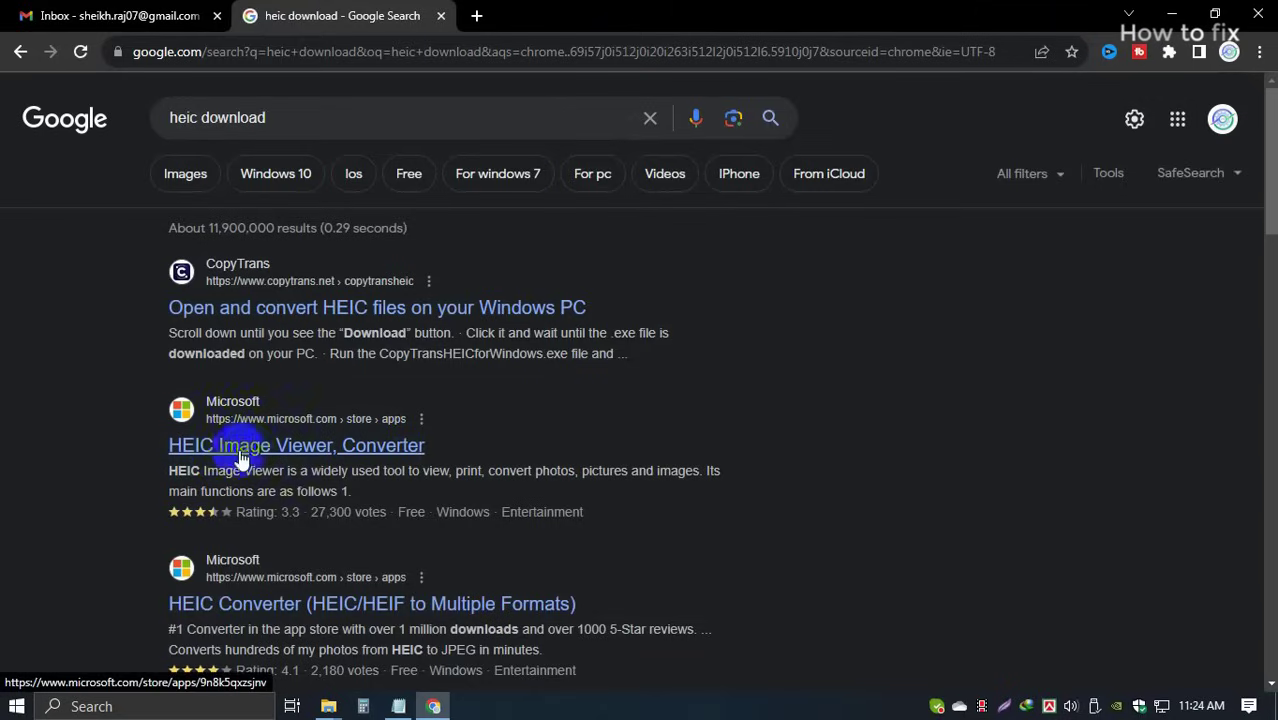
Open the 'HEIC Image Viewer, Converter' result in a background tab and switch to its store page.
middle_click(350, 452)
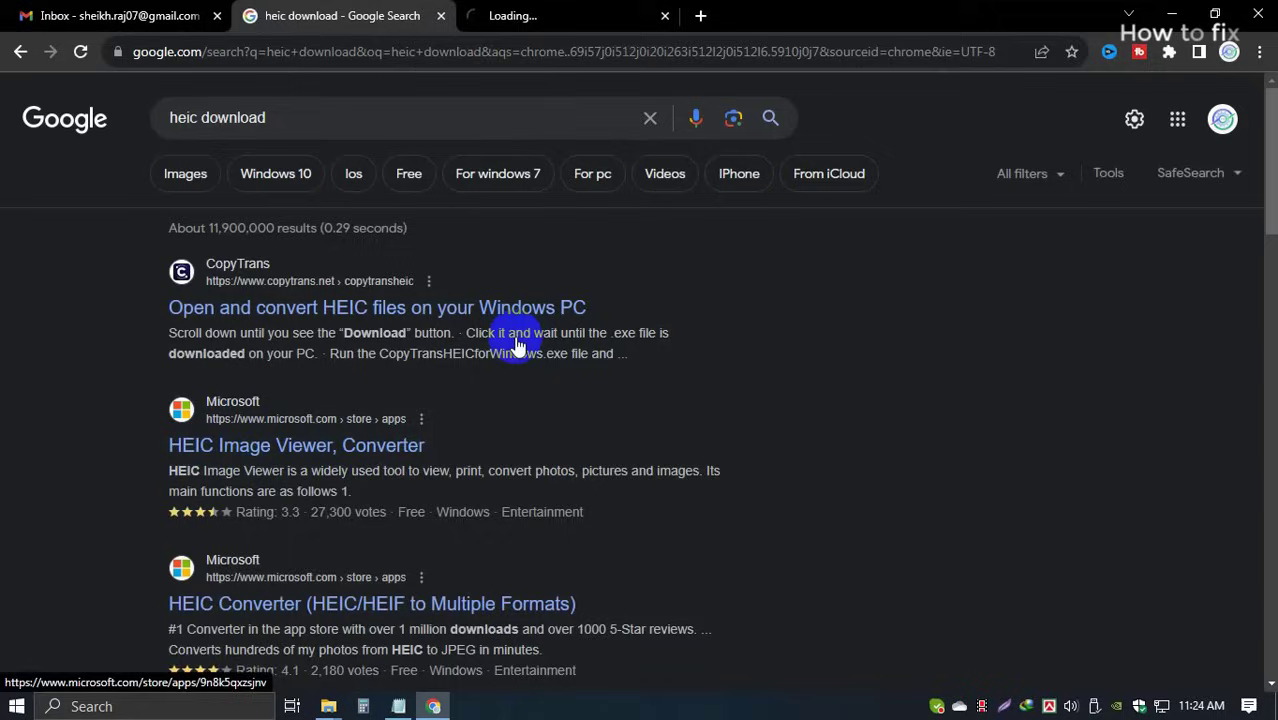
click(557, 17)
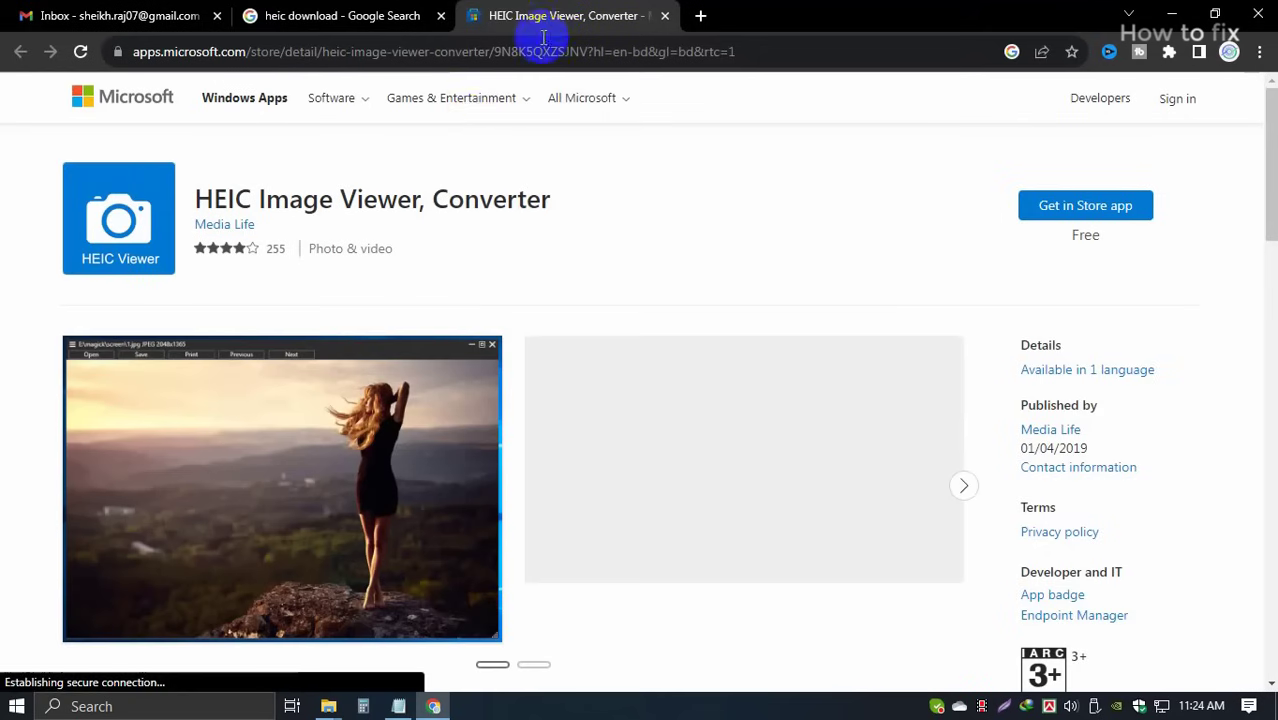
drag(195, 199, 585, 200)
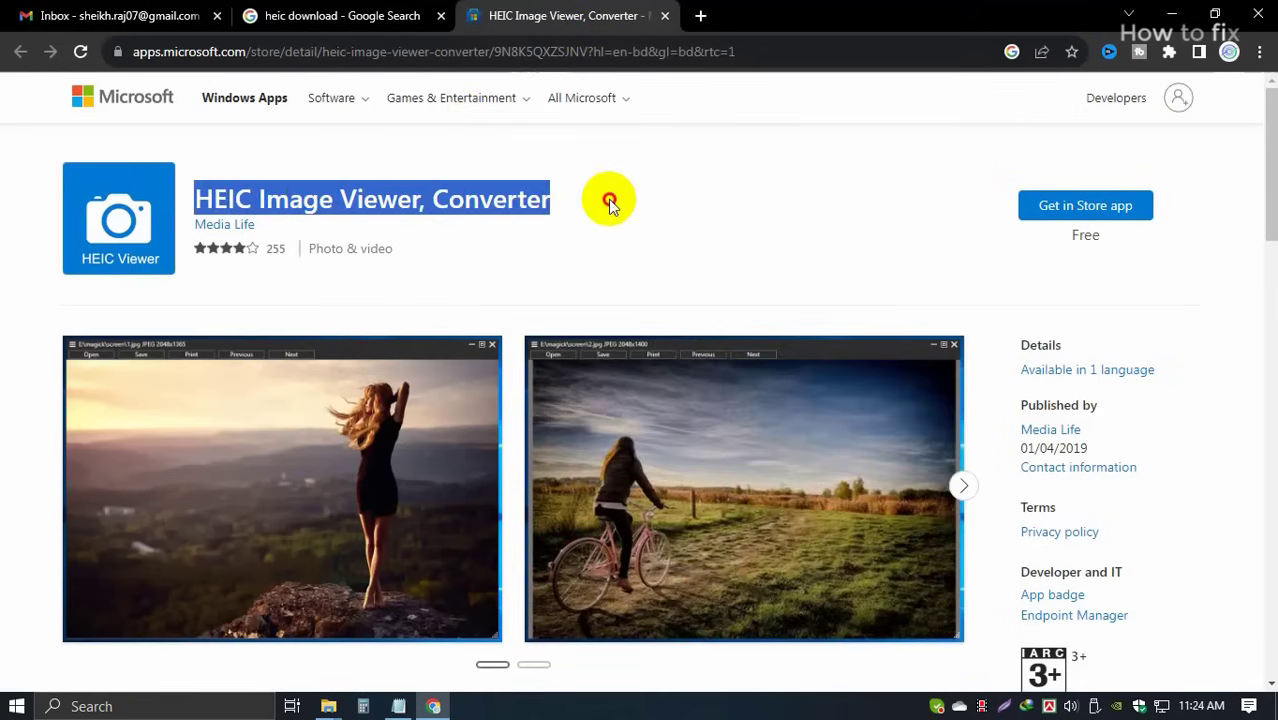
click(610, 203)
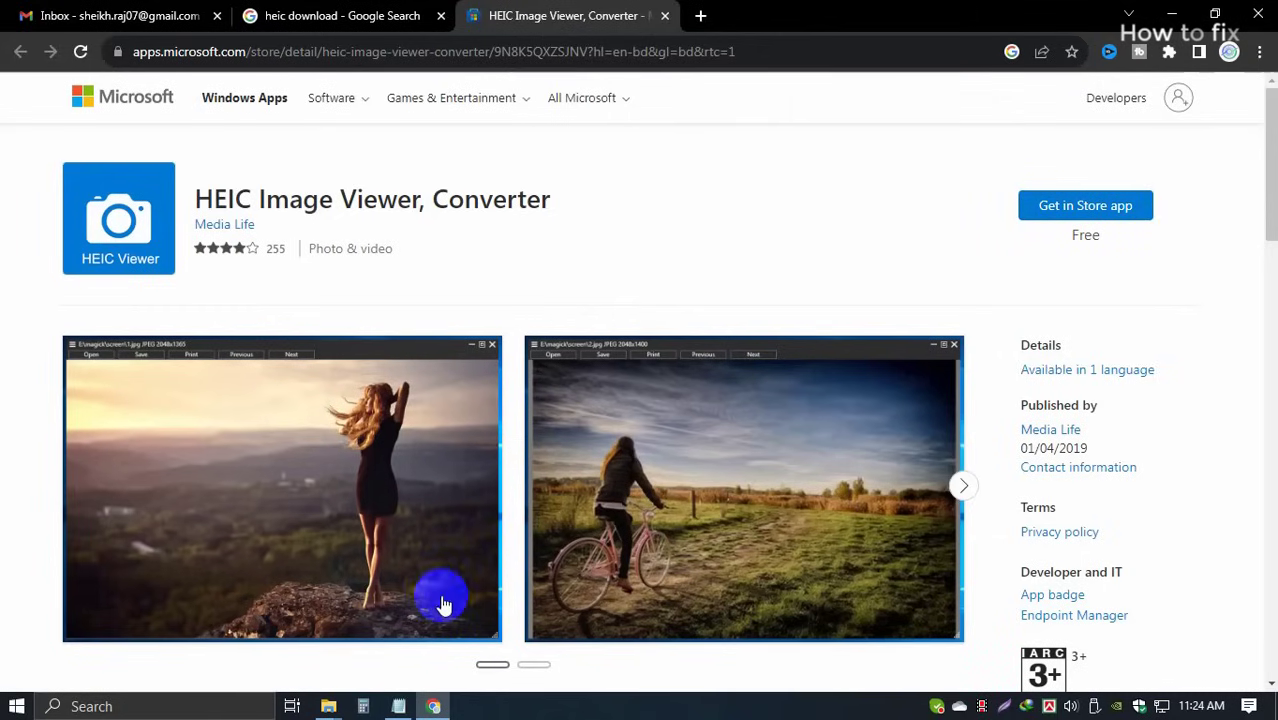
mouse_move(328, 706)
mouse_move(428, 620)
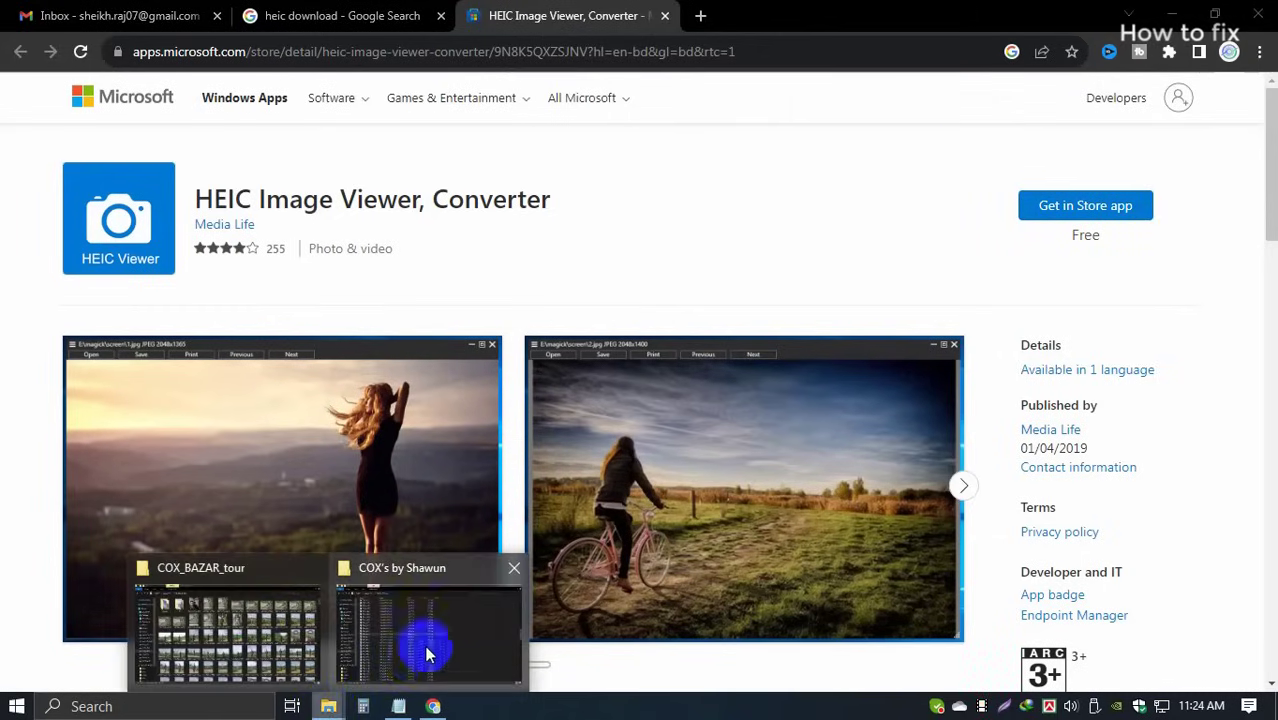
In the COX's by Shawun folder, switch to Tiles view and open IMG_4334.HEIC in Photos.
click(427, 654)
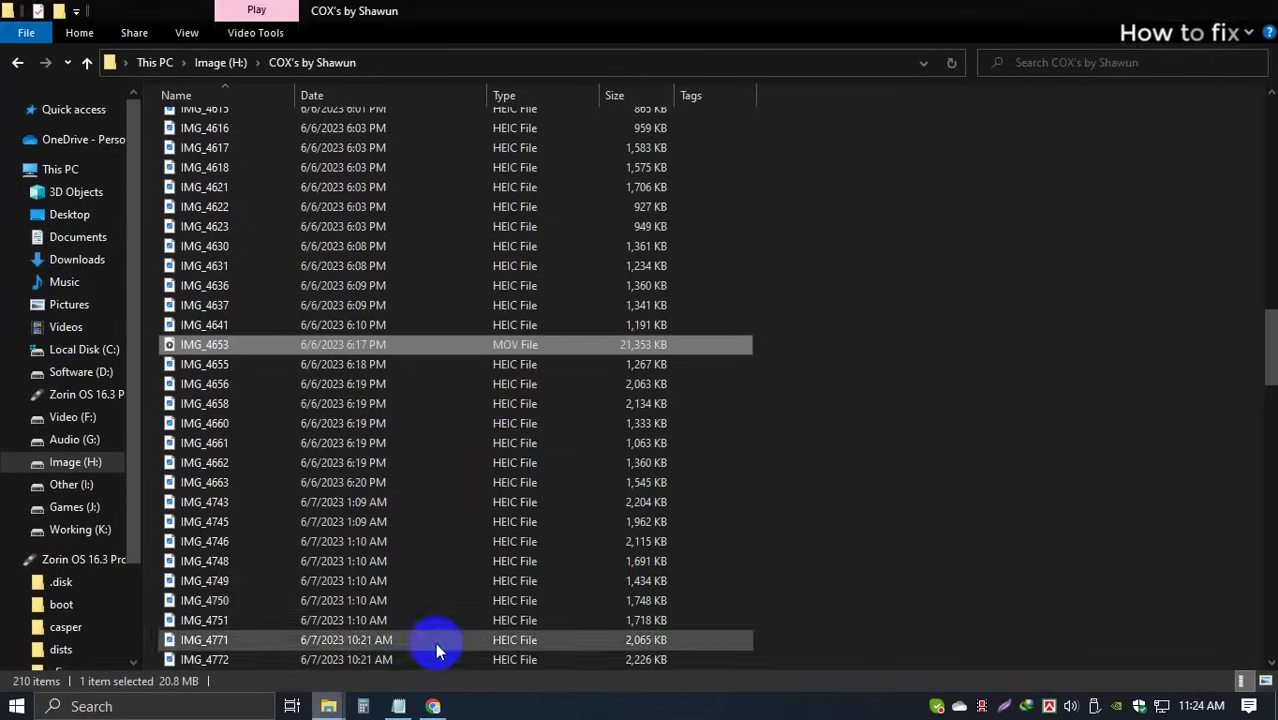
click(201, 36)
click(206, 96)
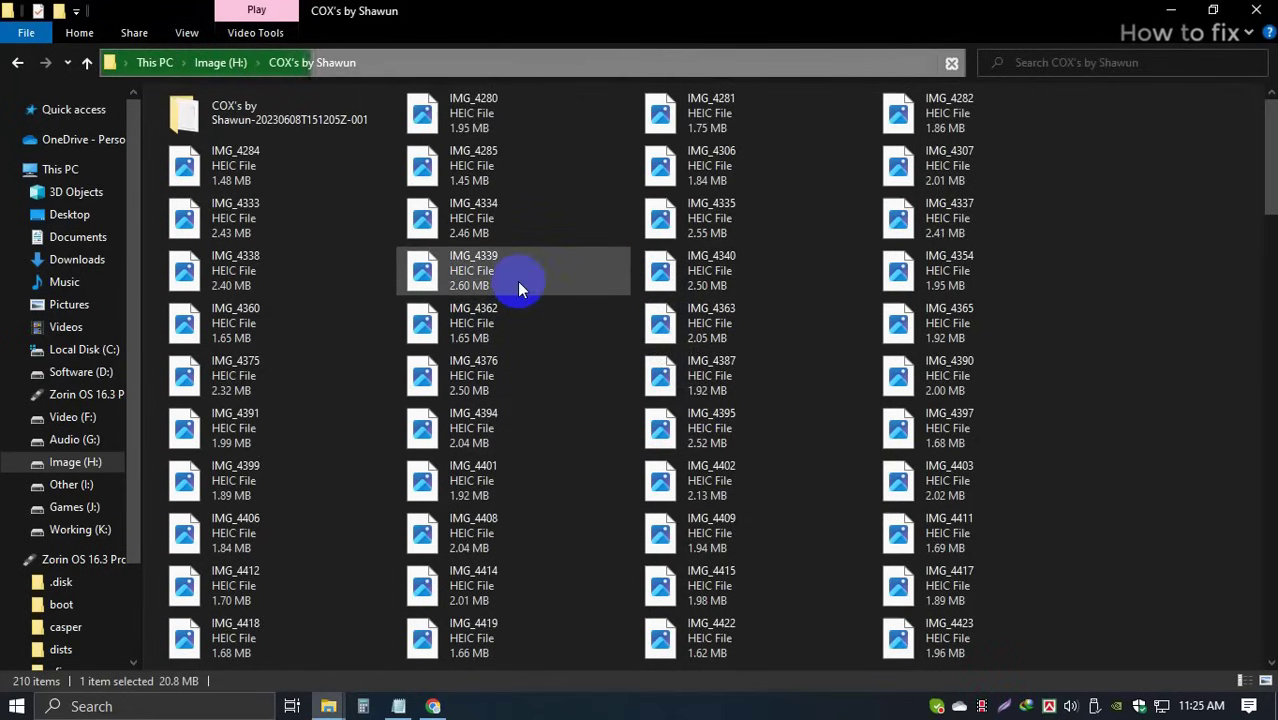
click(478, 219)
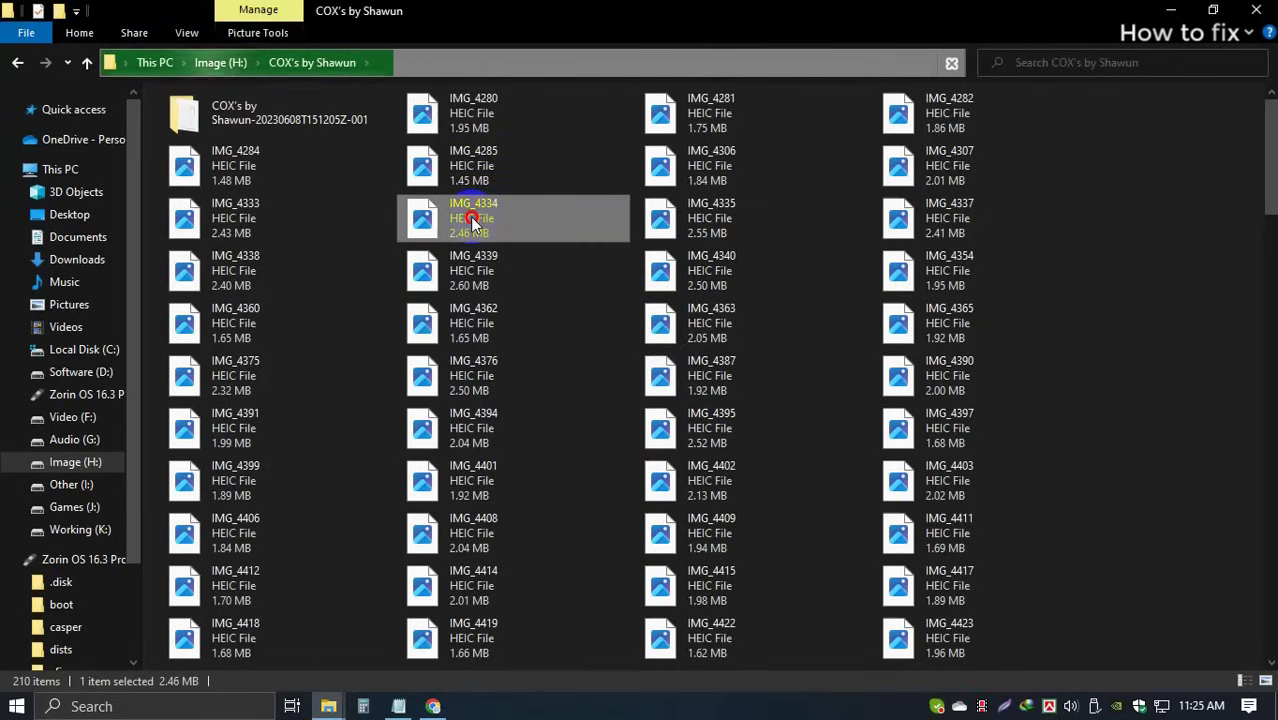
double_click(470, 216)
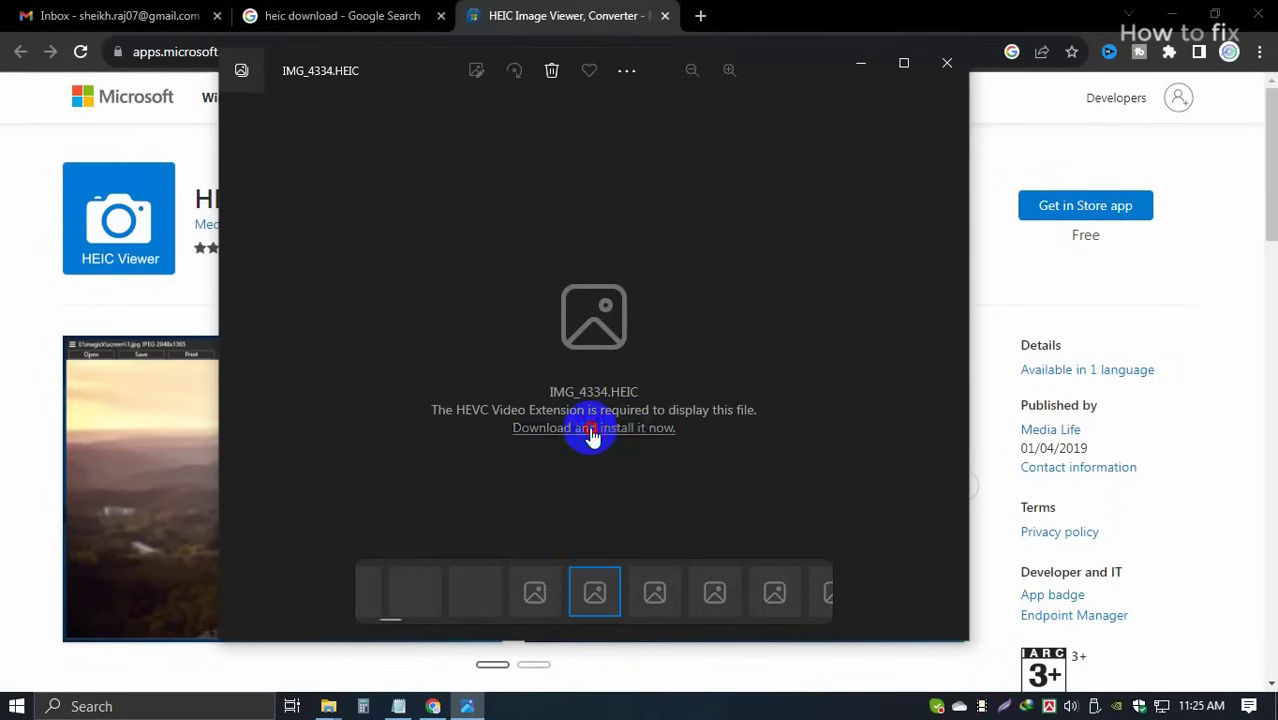
Bring up the HEVC Video Extensions listing in the Microsoft Store app.
click(592, 430)
click(10, 706)
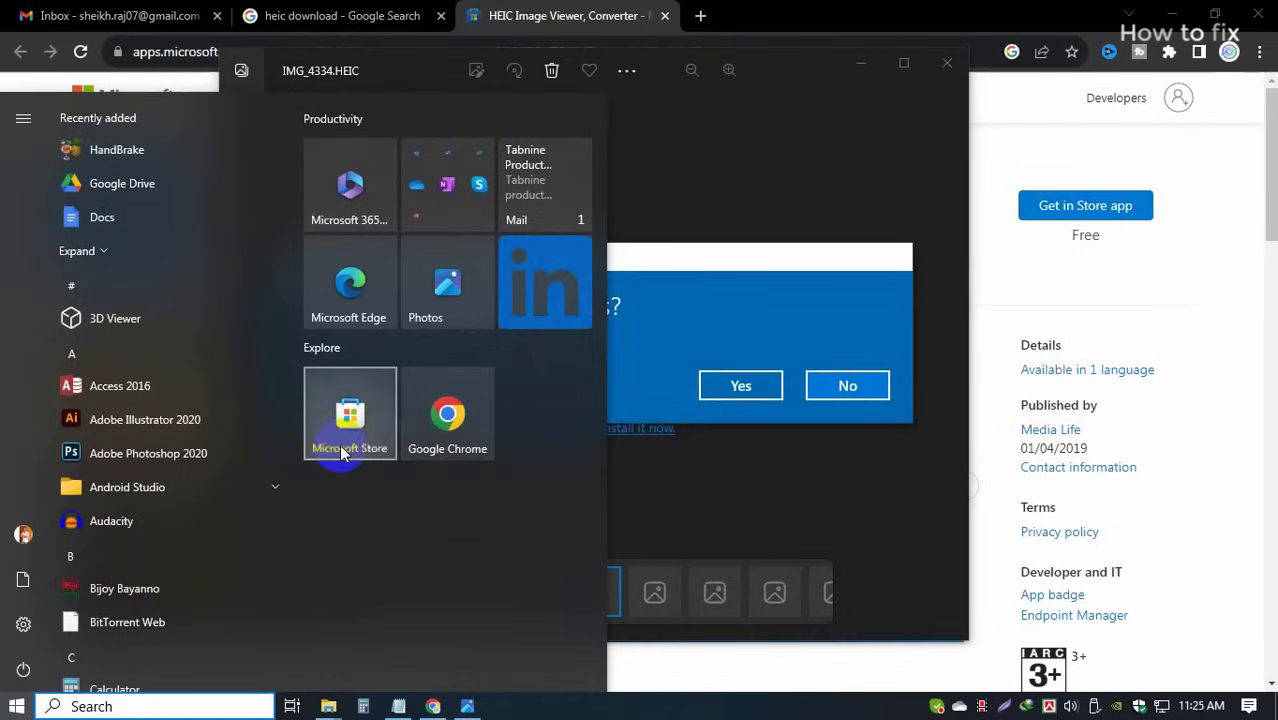
click(341, 450)
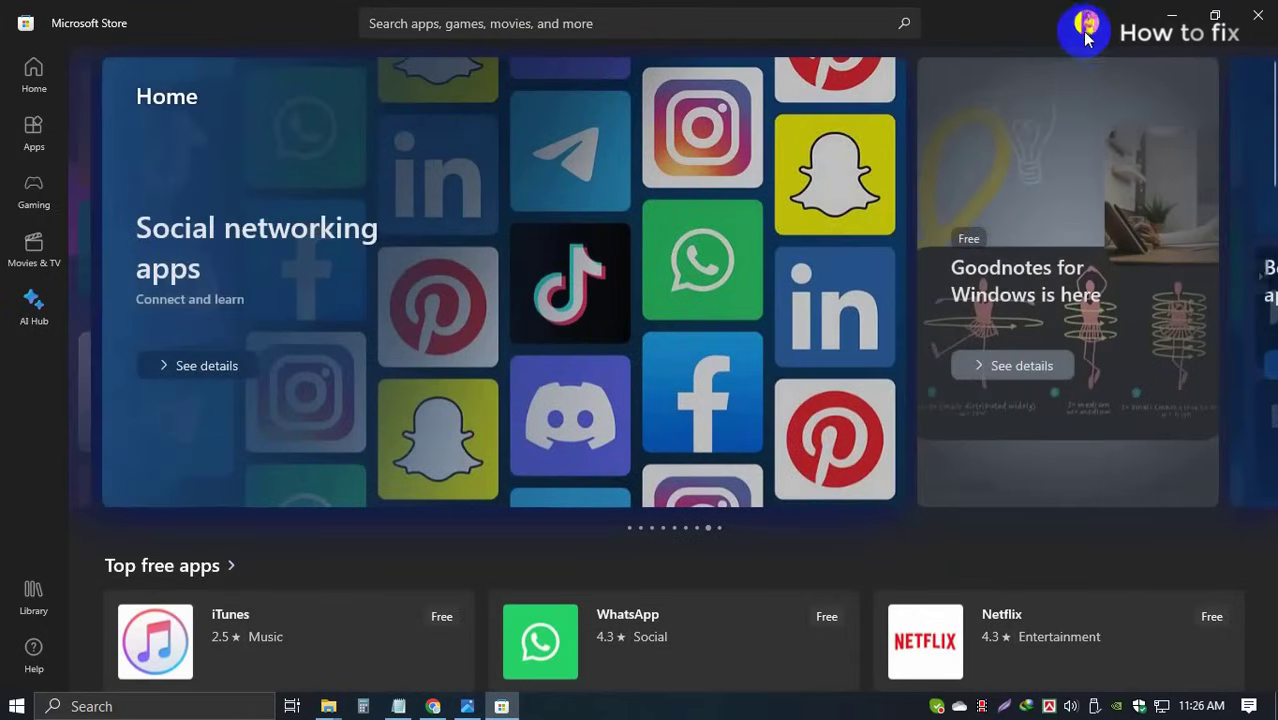
click(1086, 28)
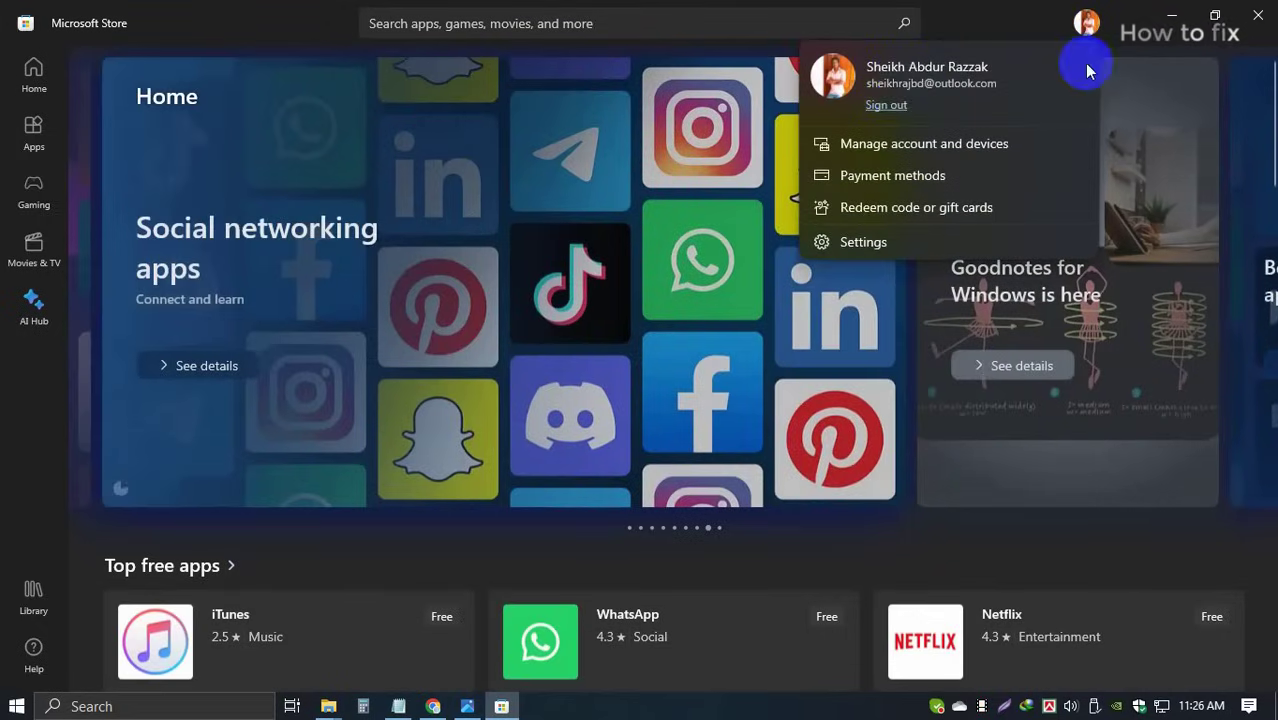
click(1084, 28)
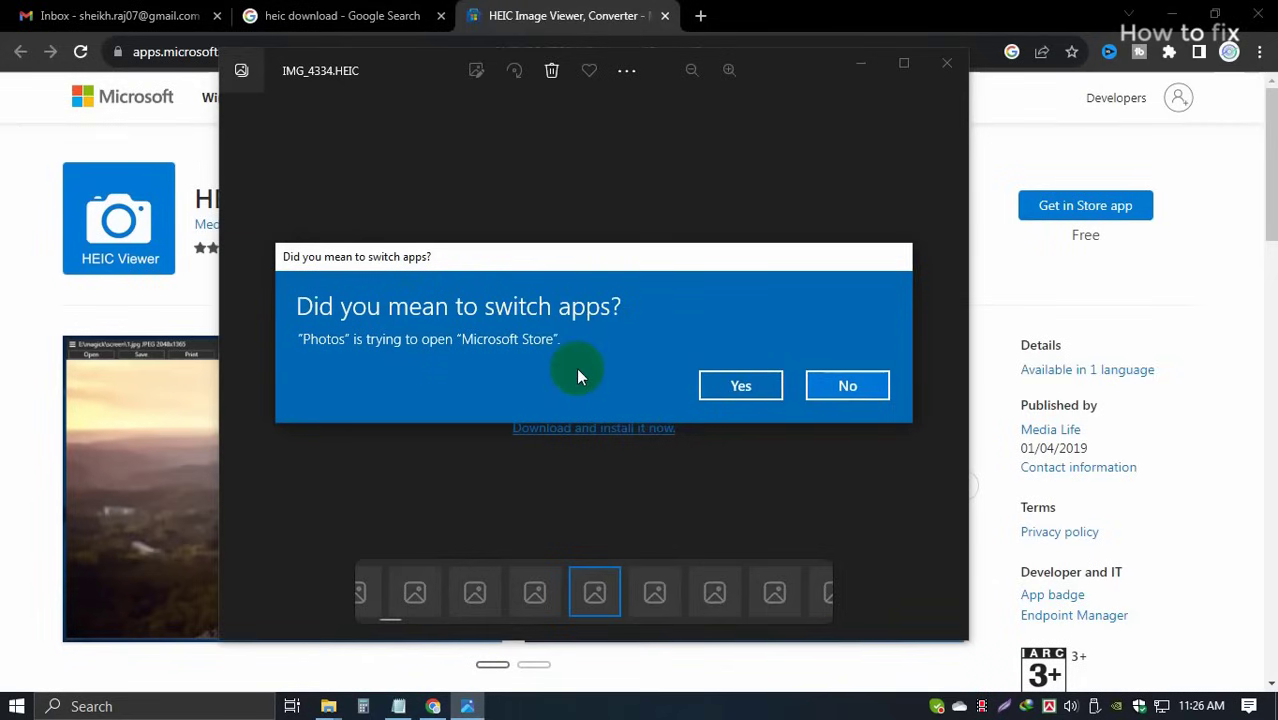
click(741, 387)
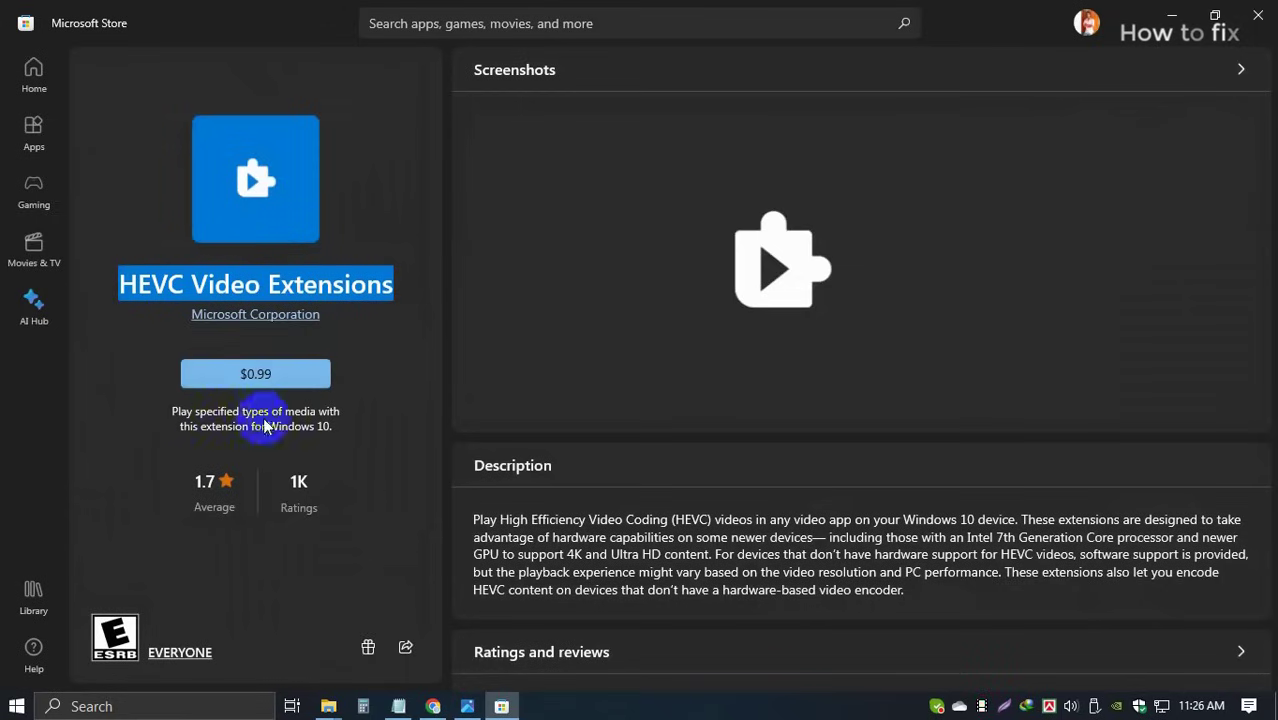
Try the $0.99 purchase button several times, then close Microsoft Store.
click(248, 383)
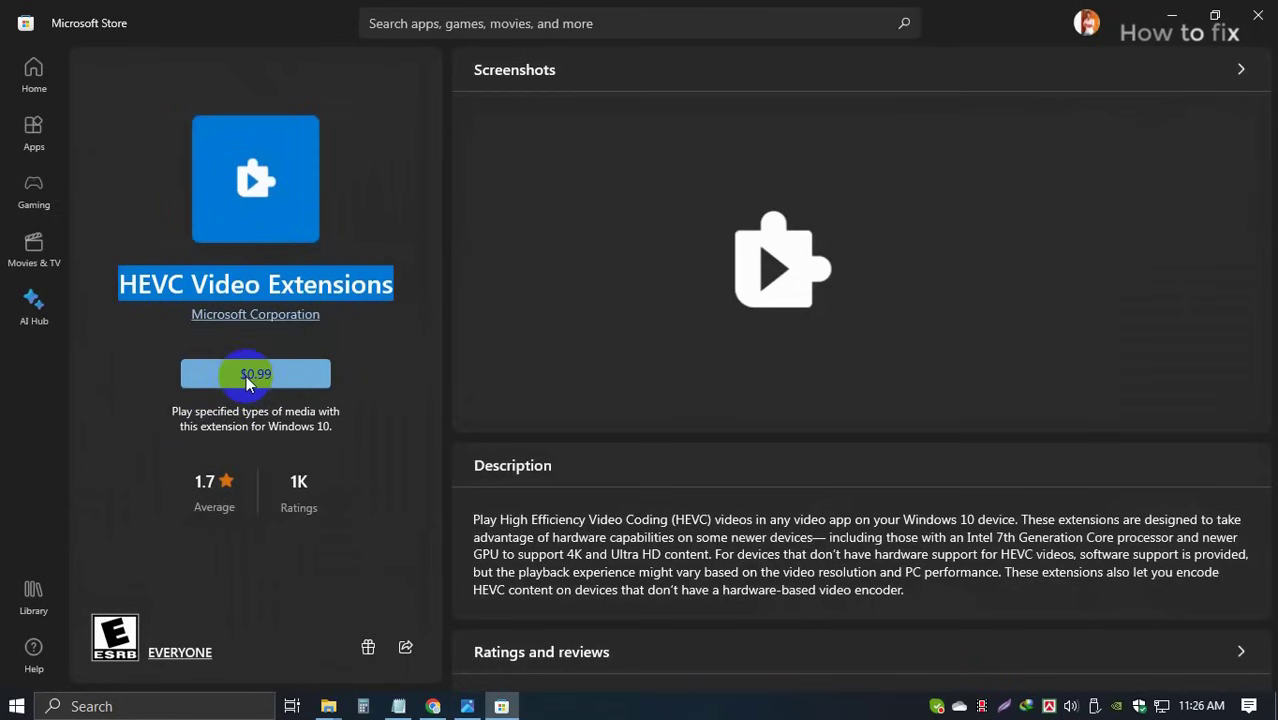
click(287, 283)
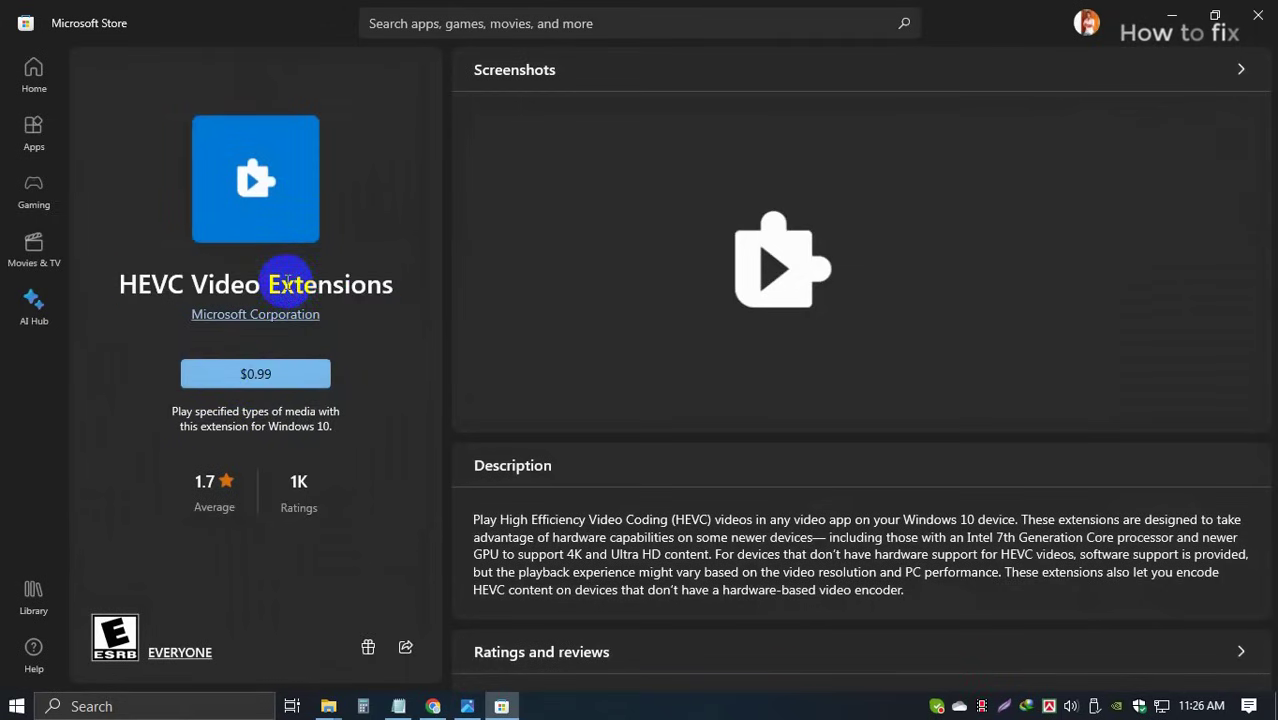
click(315, 375)
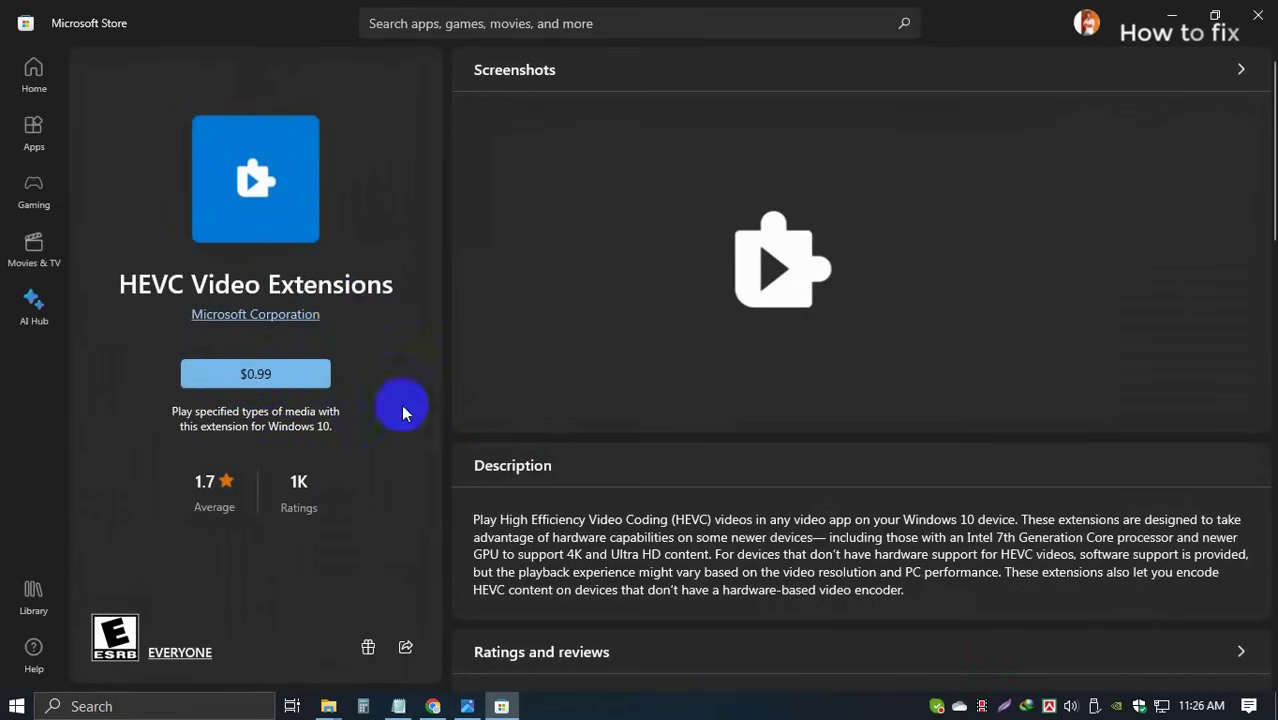
click(248, 376)
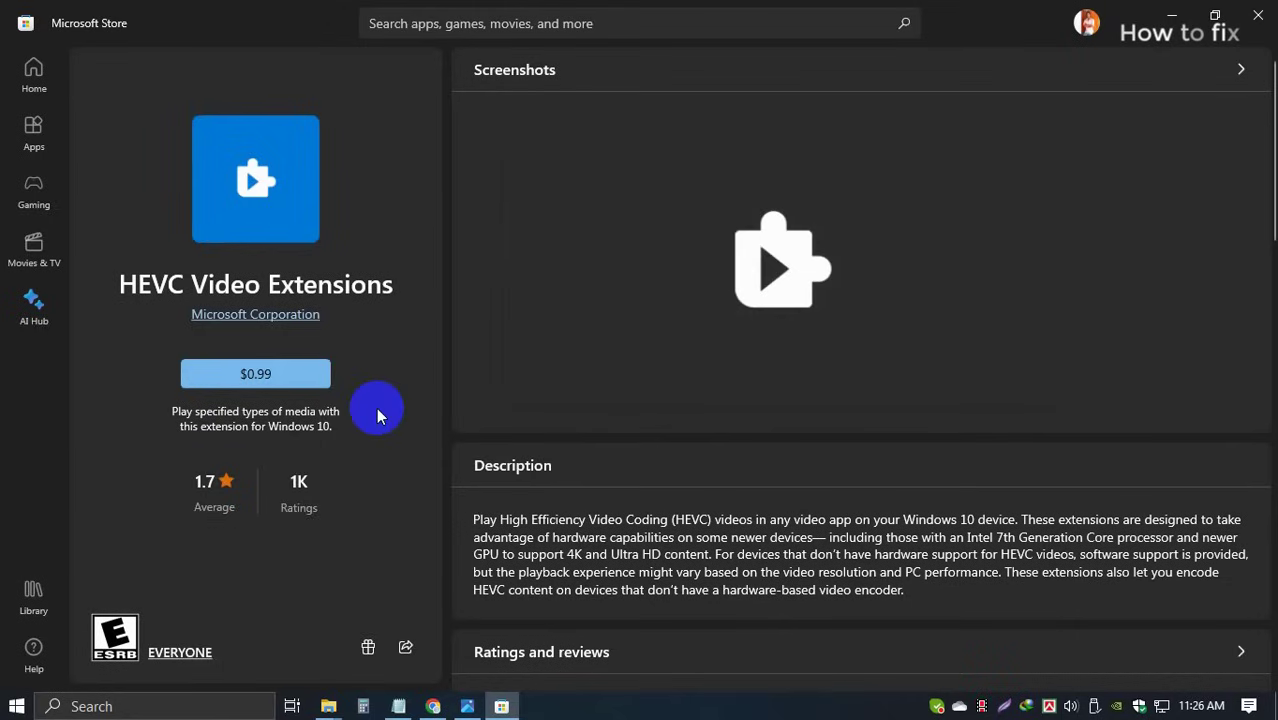
click(1260, 20)
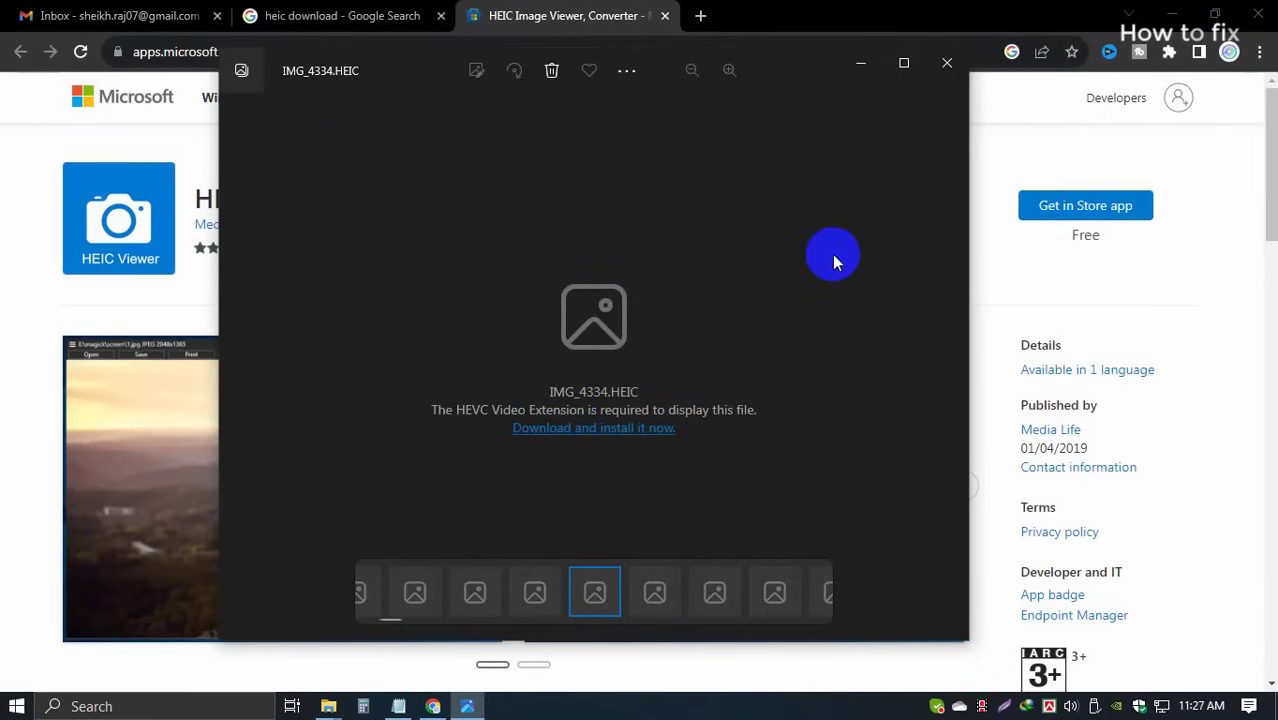
Close the Photos viewer and return to the 'HEIC Image Viewer, Converter' tab in Chrome.
click(940, 68)
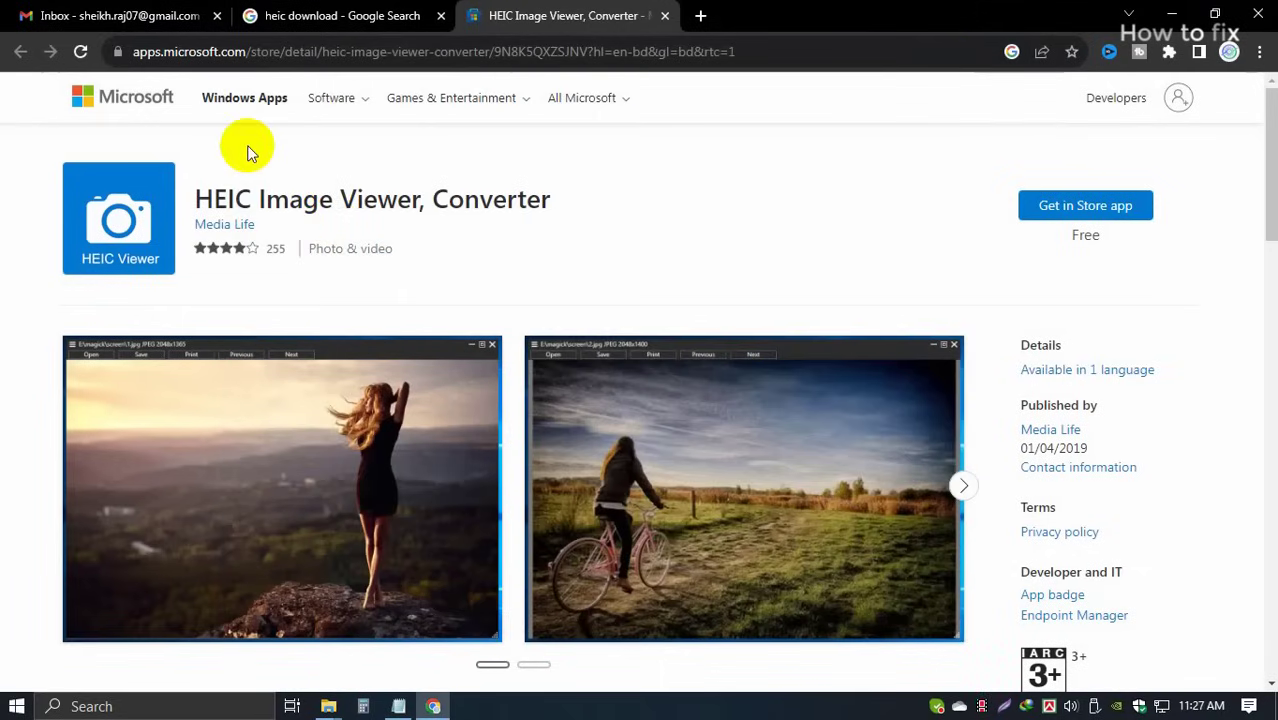
key(ctrl+shift+Tab)
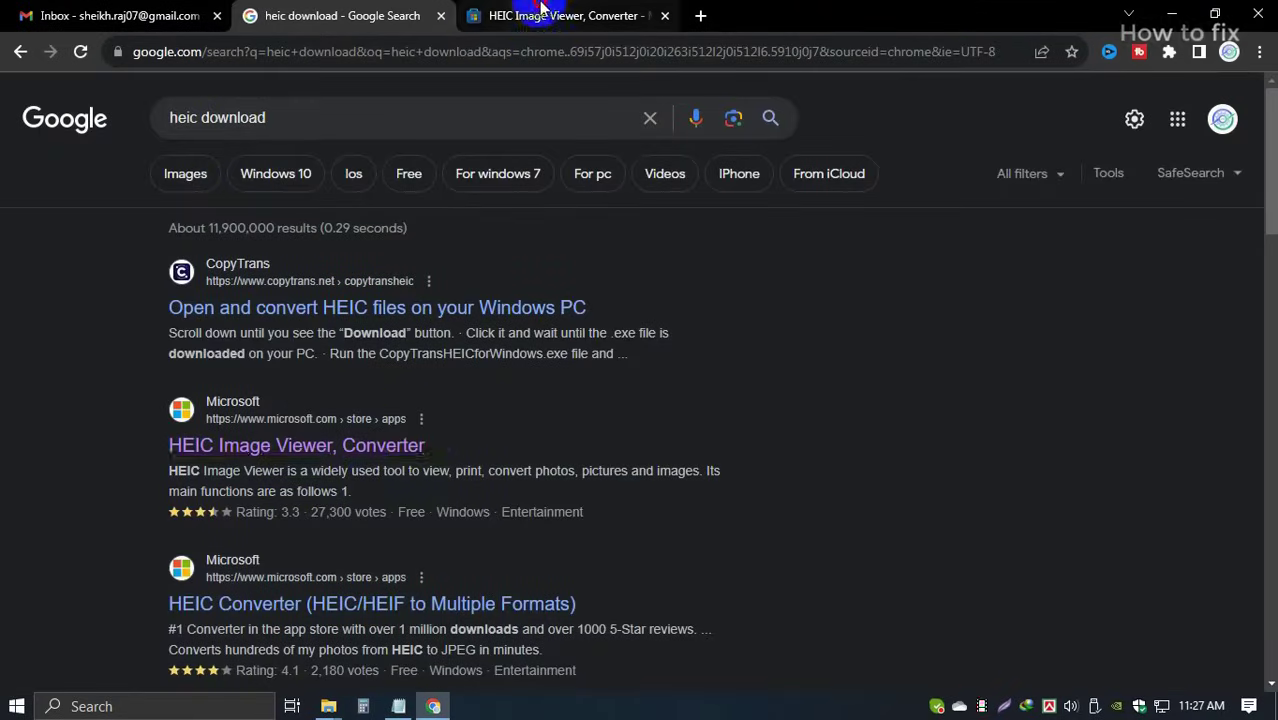
click(520, 15)
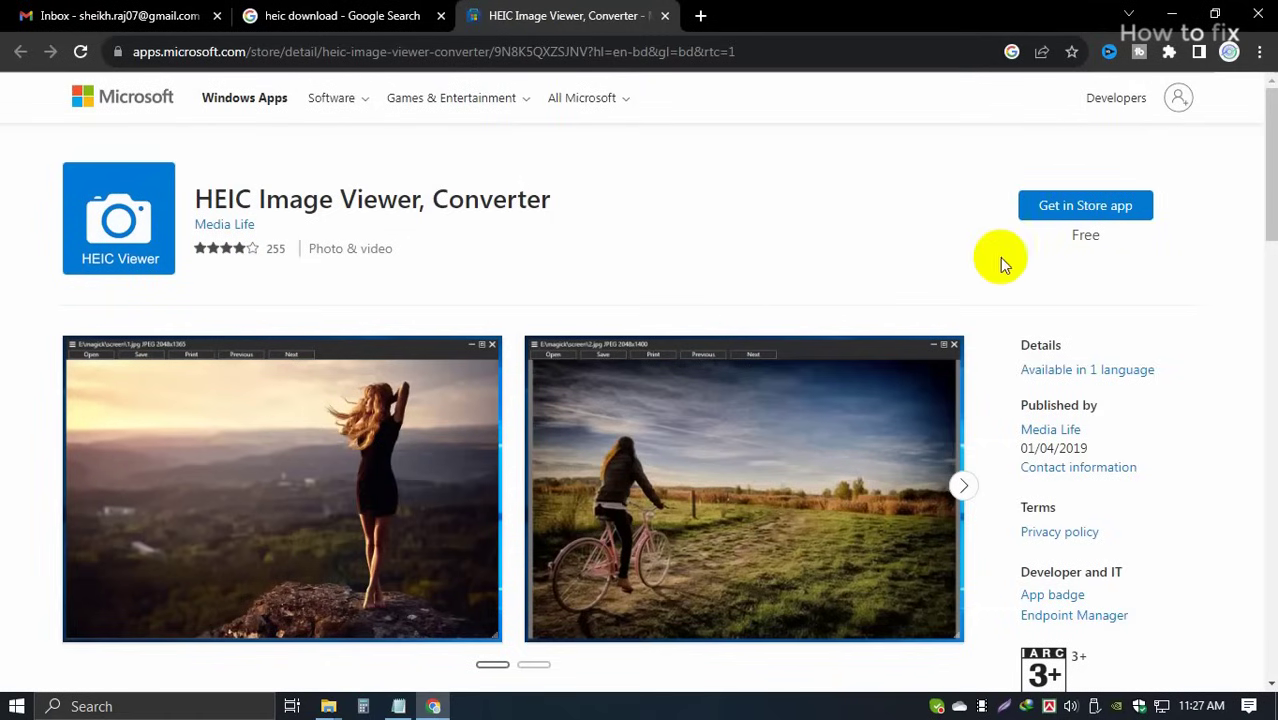
double_click(225, 207)
click(225, 207)
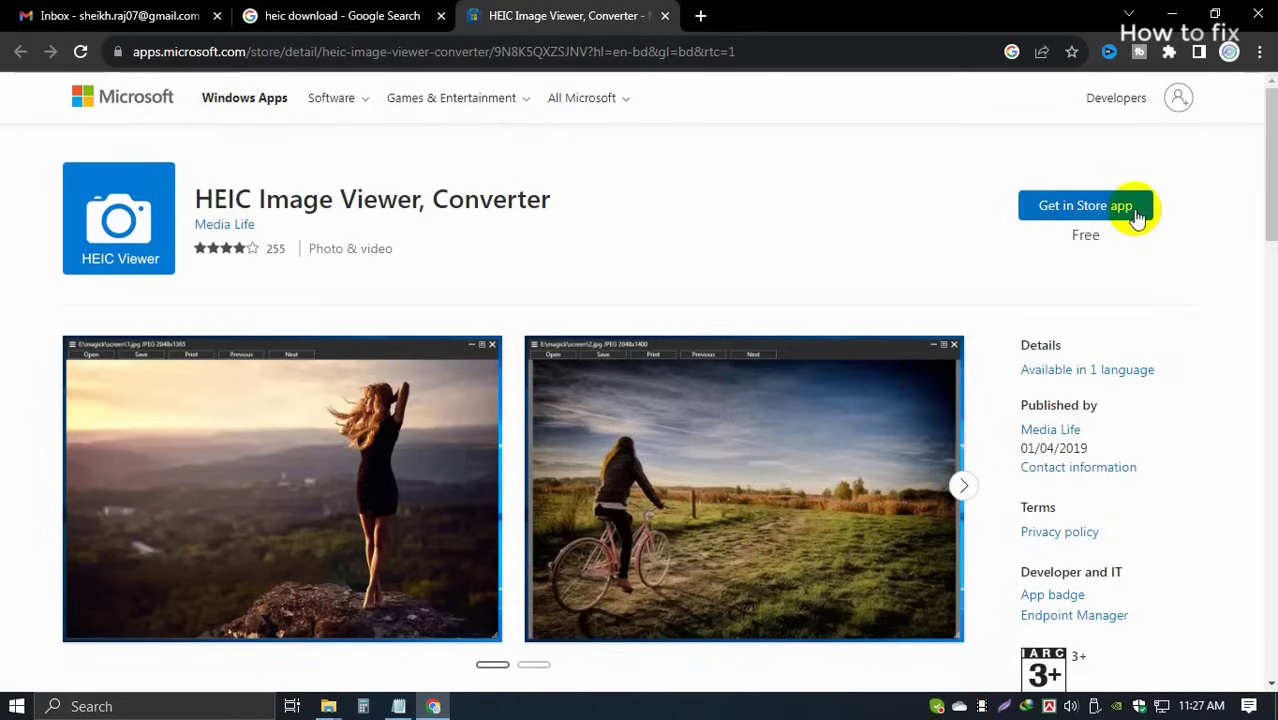
Get the free HEIC Image Viewer, Converter via the Store app, then open and browse it.
click(1054, 210)
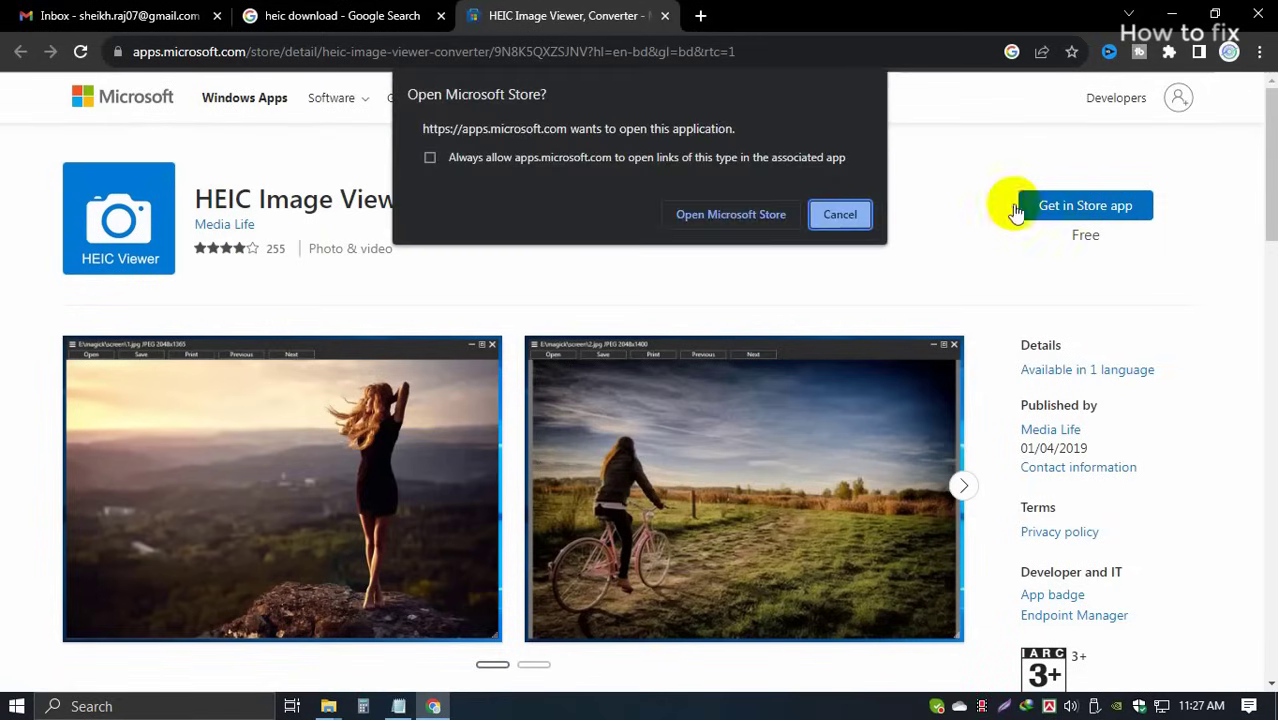
click(708, 217)
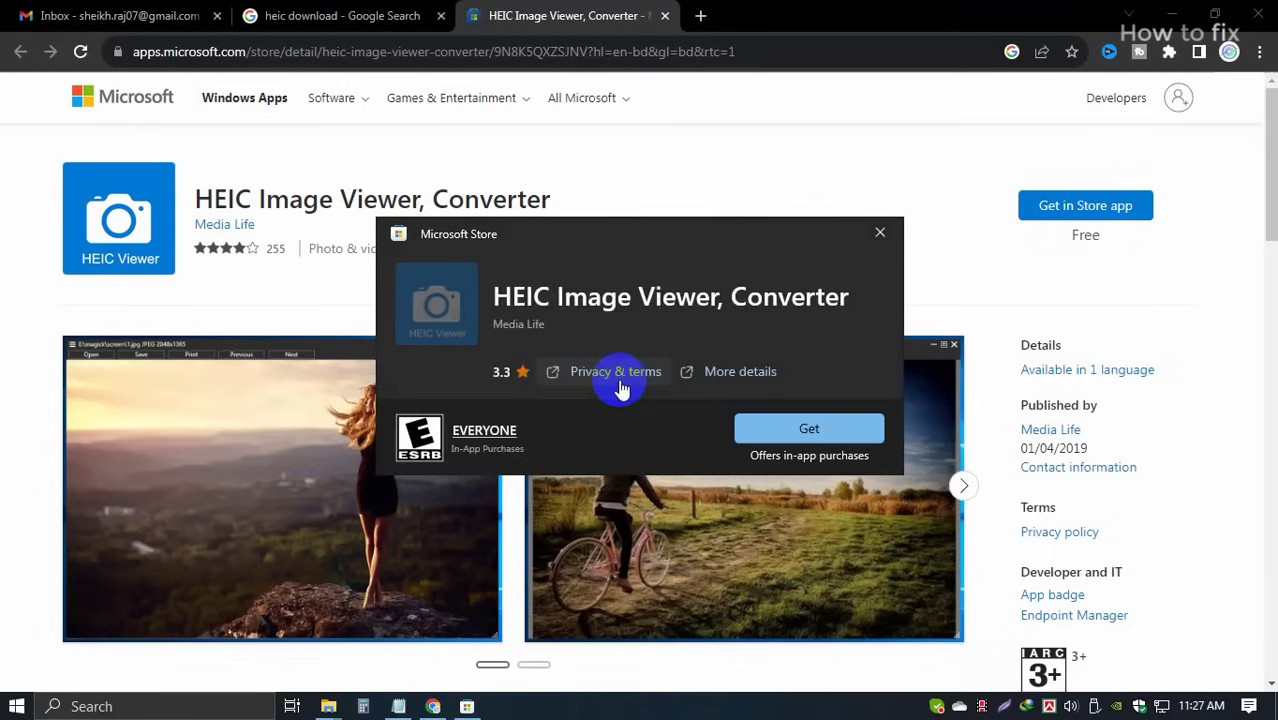
click(757, 432)
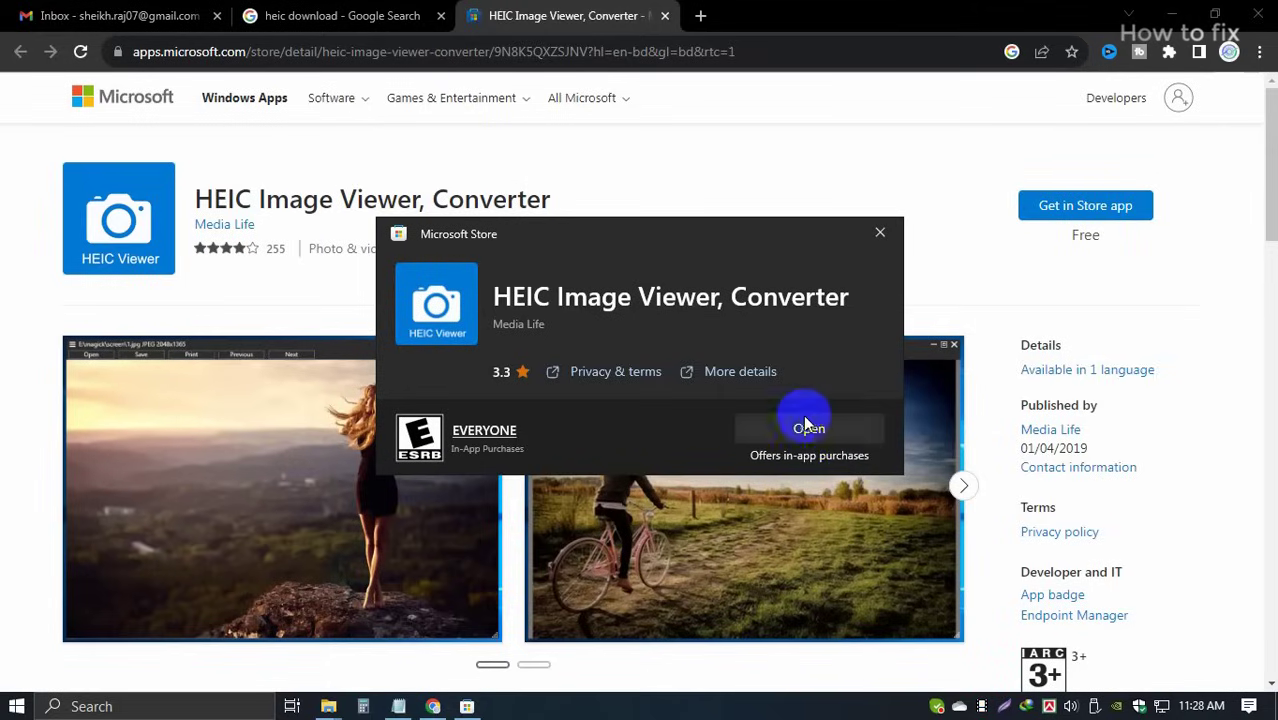
click(808, 430)
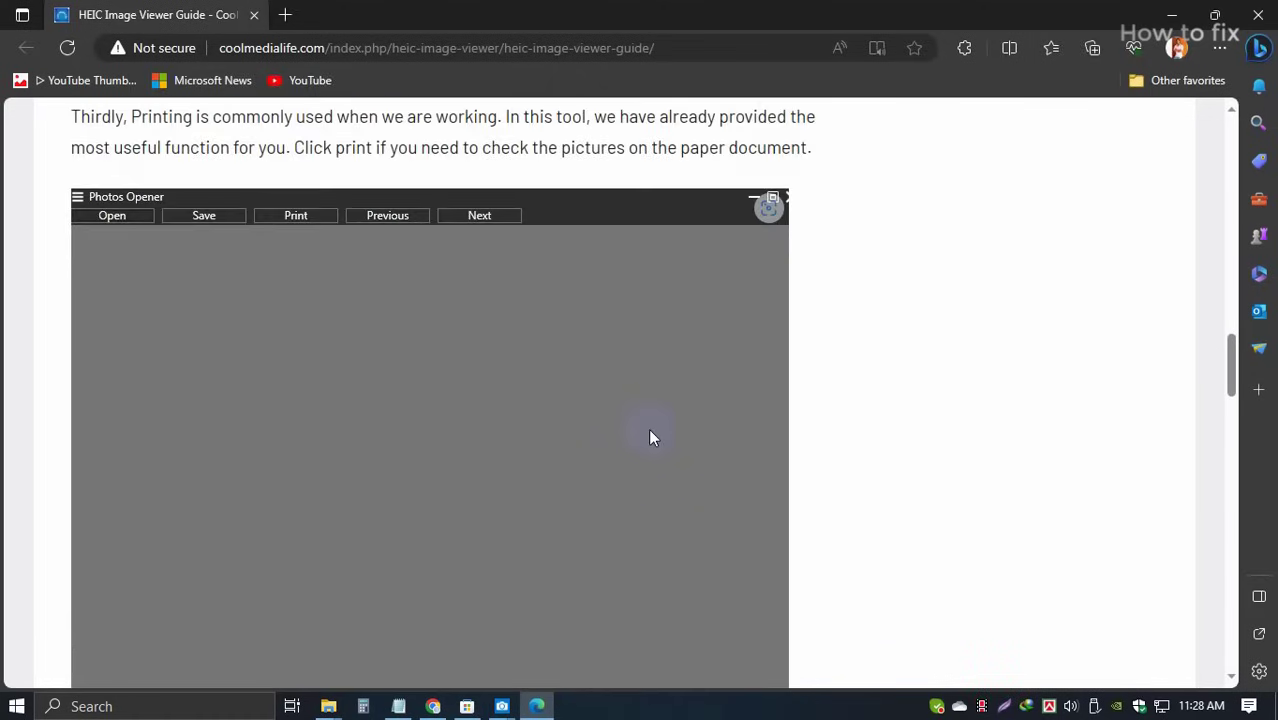
scroll(650, 437, down, 5)
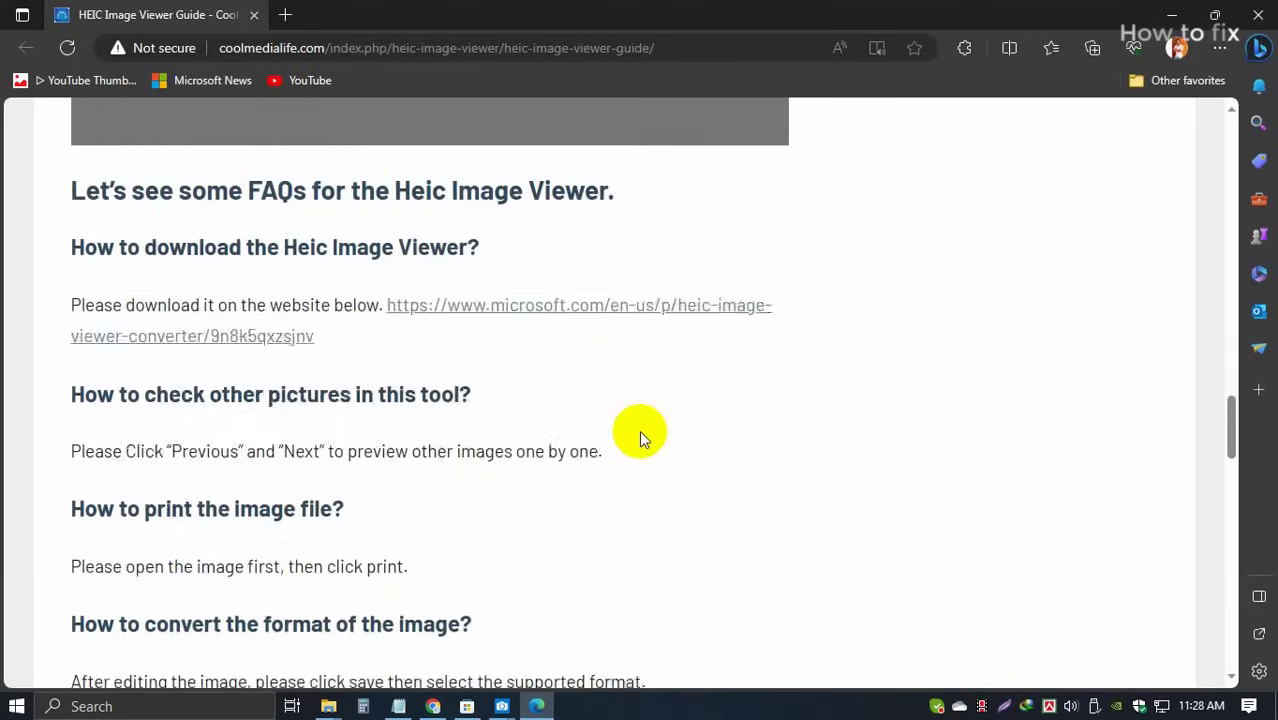
scroll(639, 428, up, 10)
scroll(682, 277, up, 10)
scroll(690, 308, up, 5)
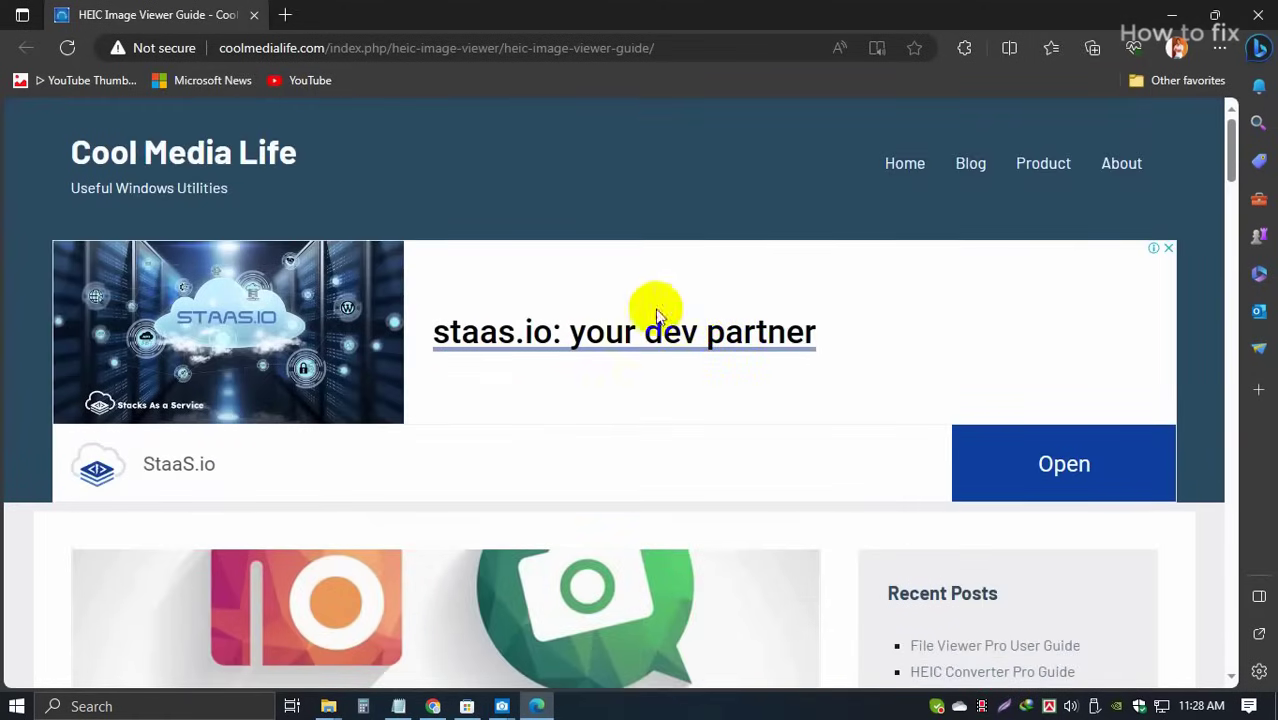
scroll(705, 357, down, 5)
scroll(575, 383, down, 10)
scroll(660, 340, down, 10)
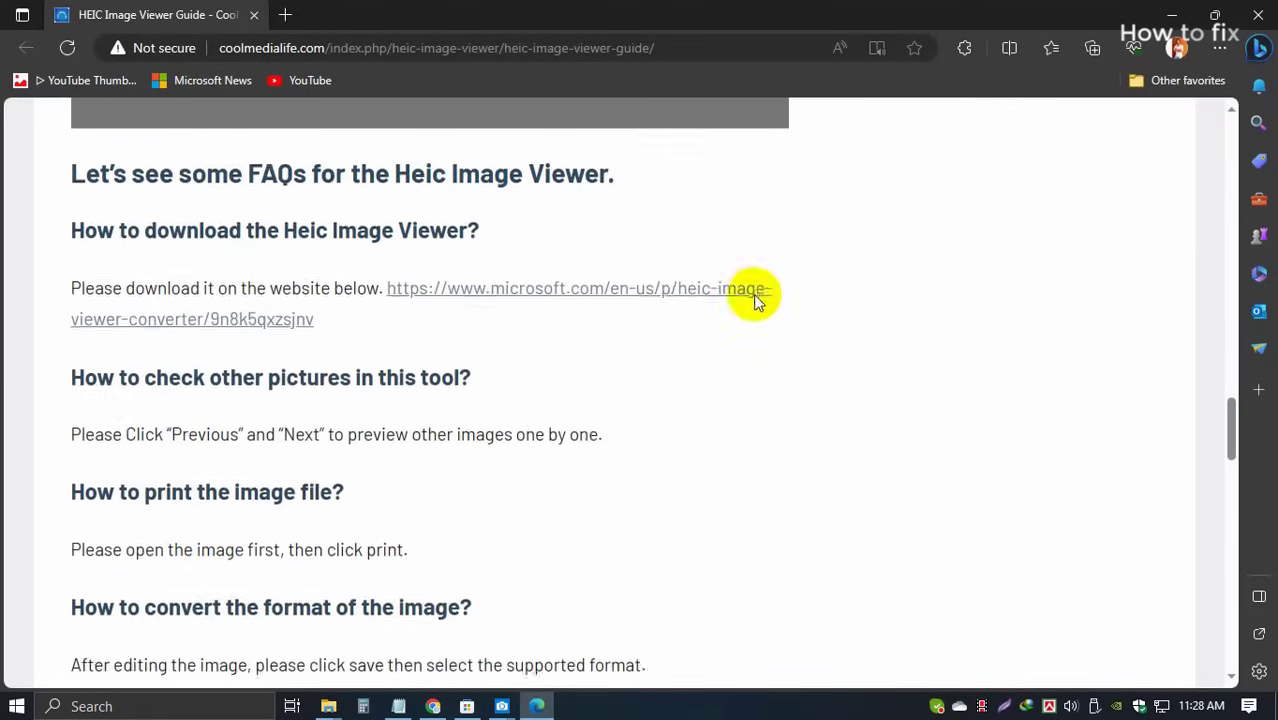
scroll(750, 294, down, 2)
Close the guide page, Converter Pro ad, viewer, Rate Us prompt and Store window.
click(1250, 17)
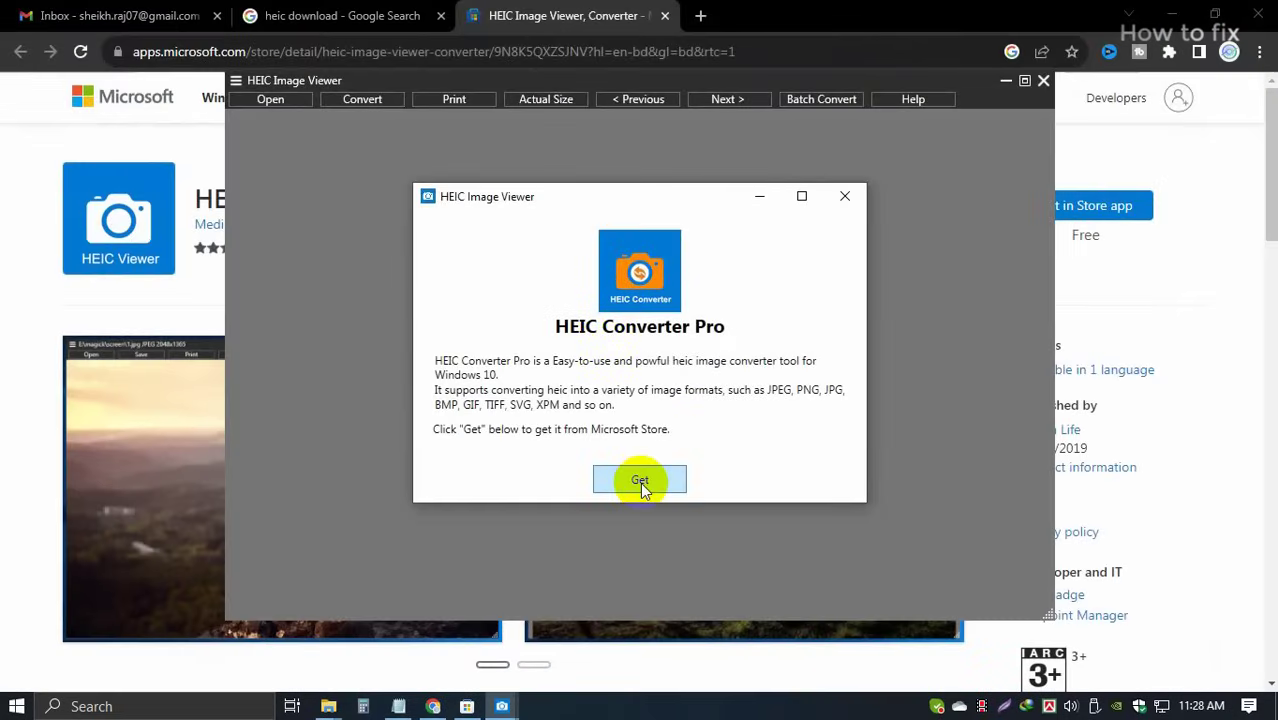
click(844, 199)
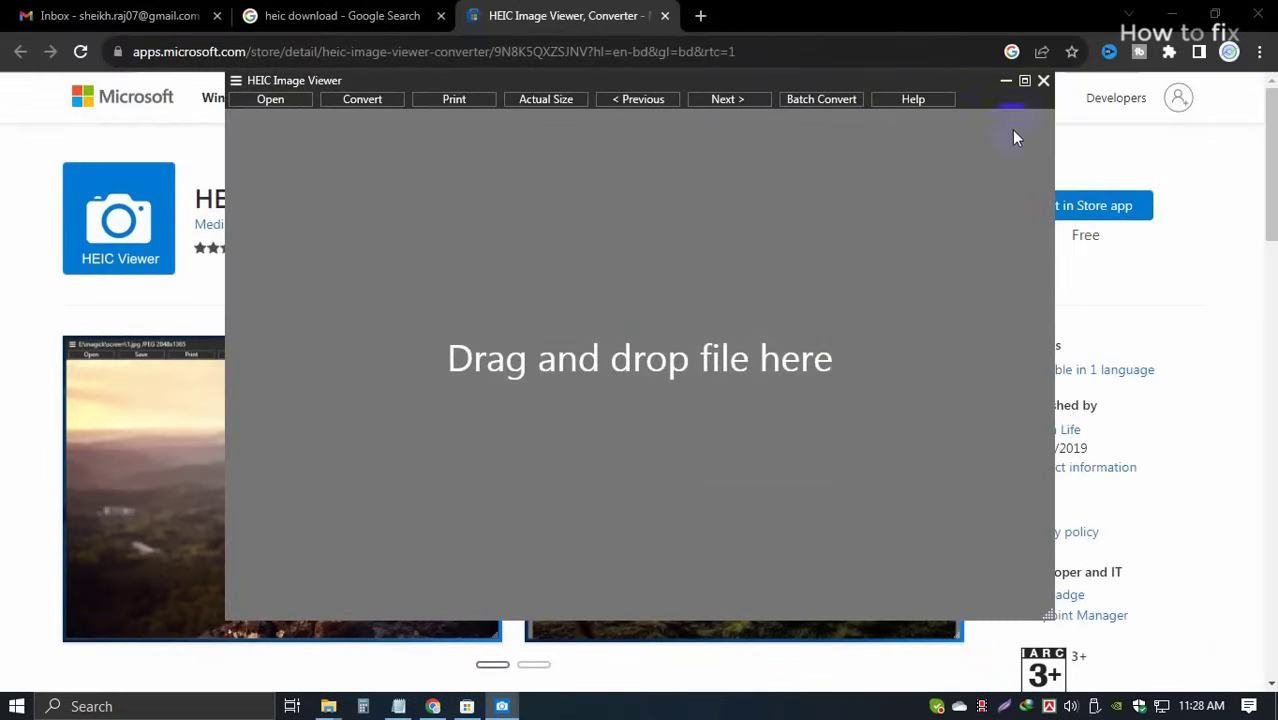
click(1043, 83)
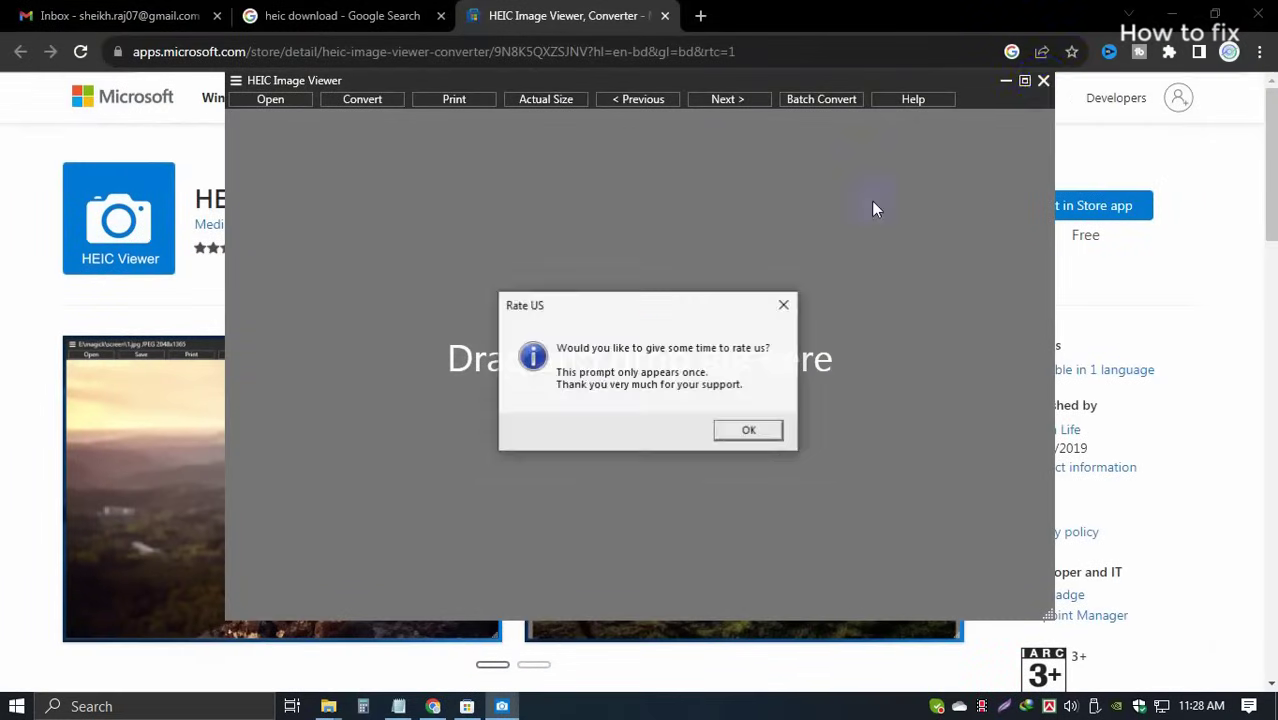
click(749, 432)
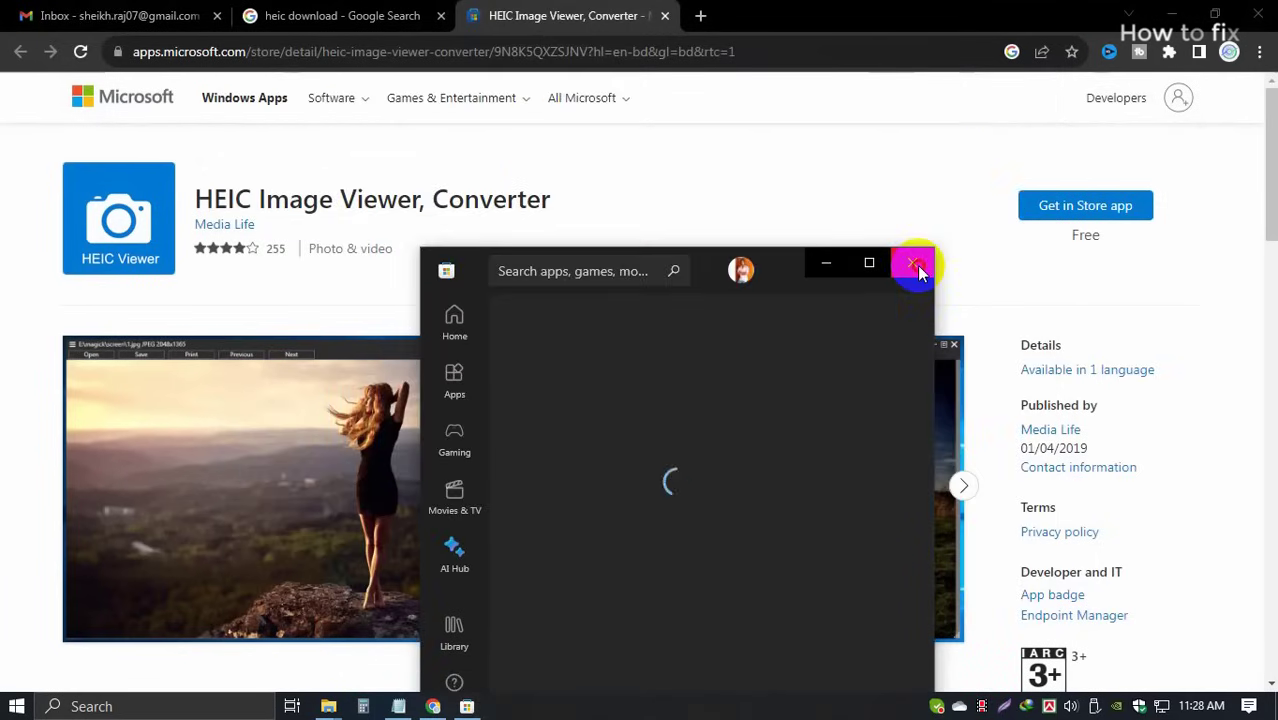
click(914, 266)
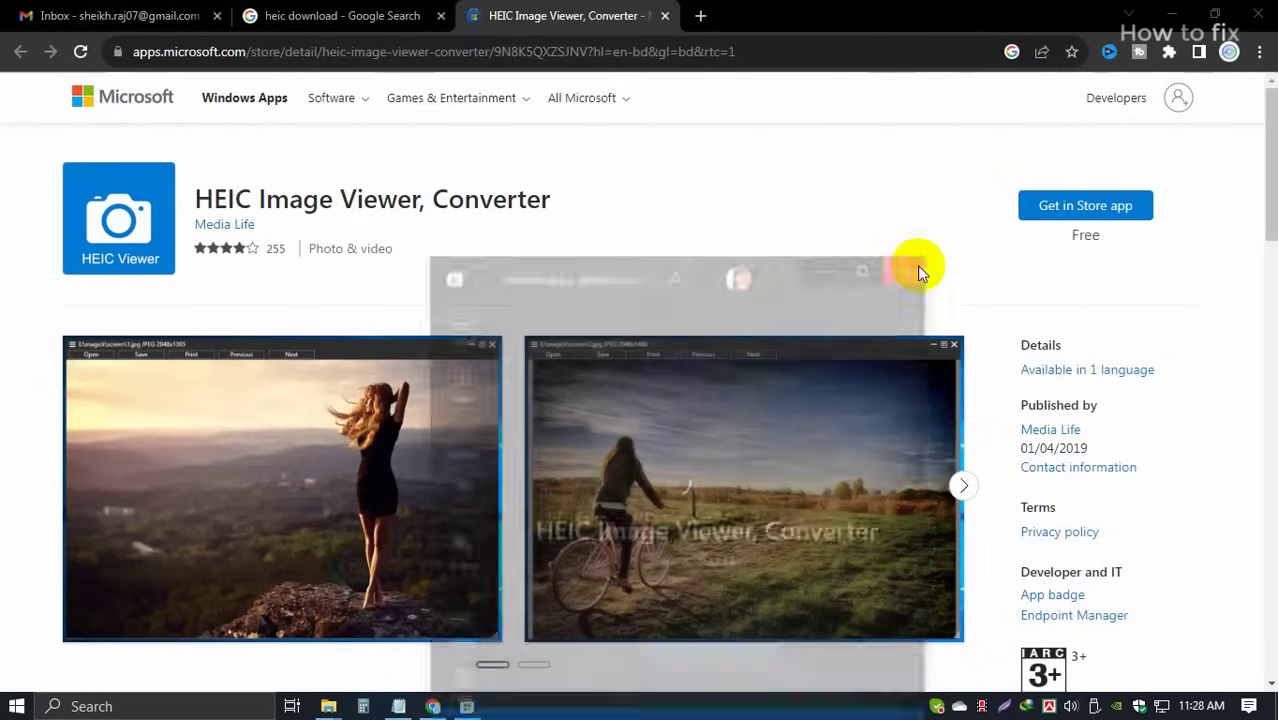
click(667, 16)
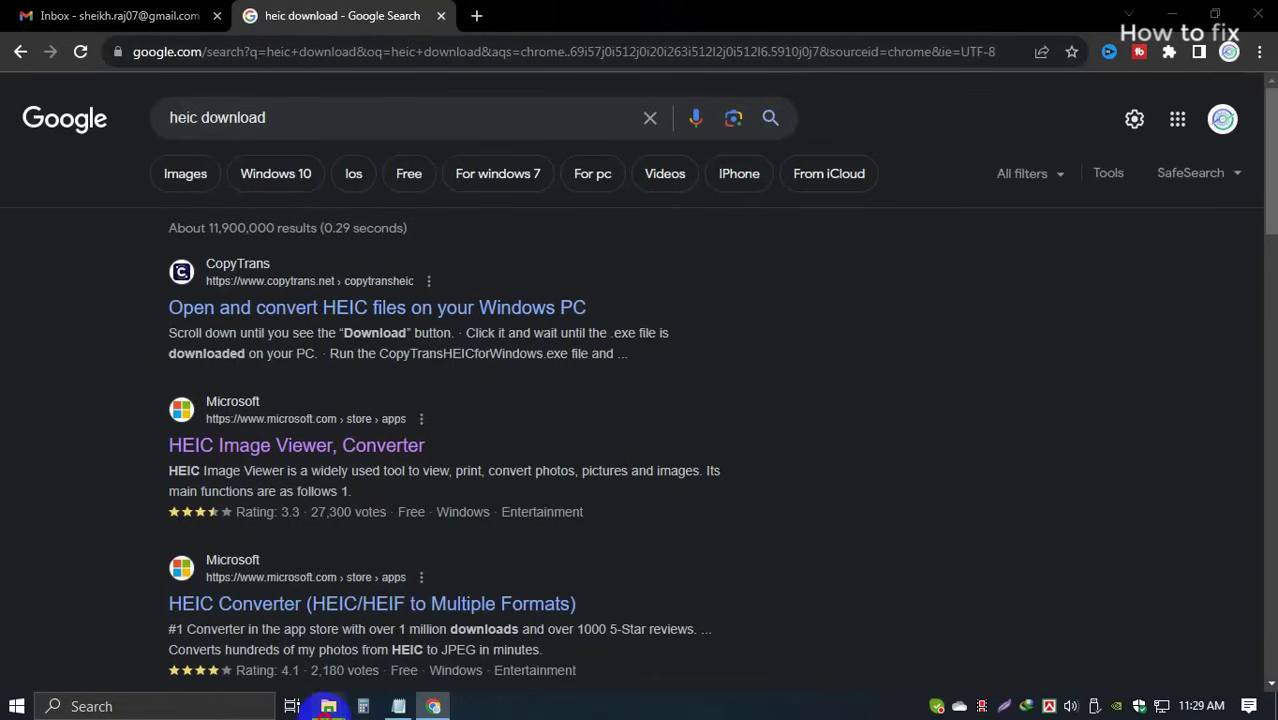
click(328, 706)
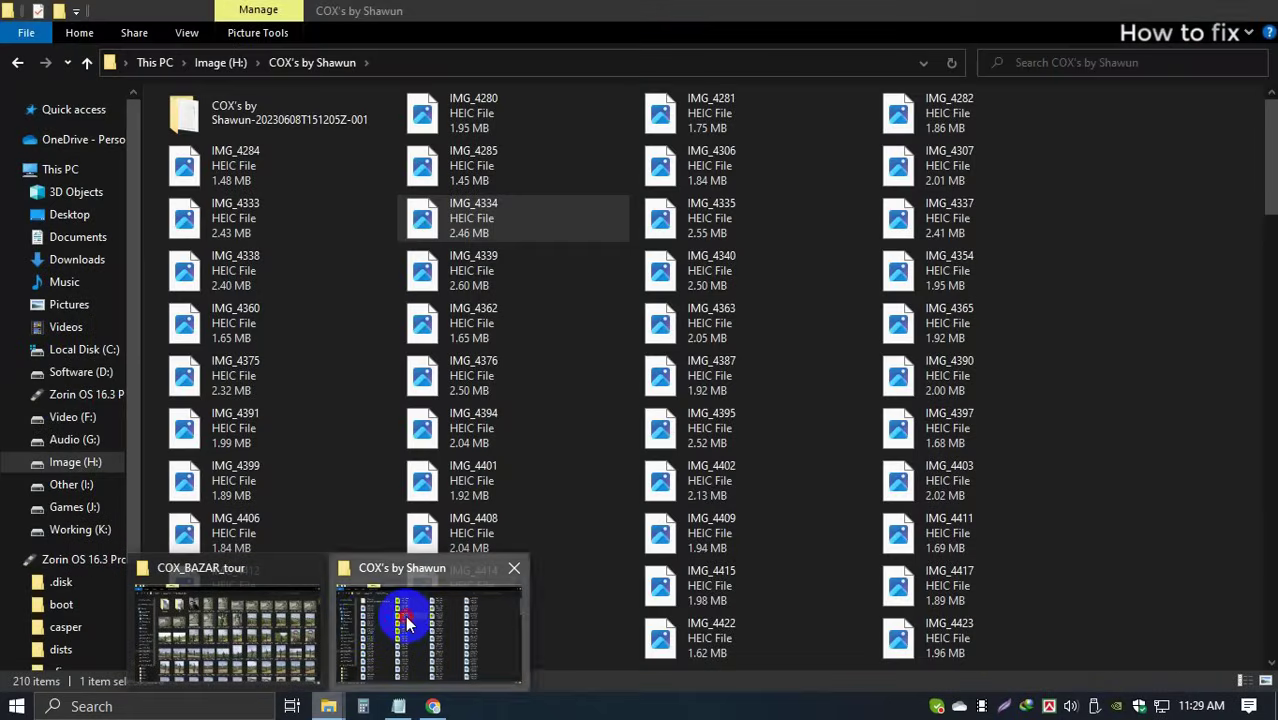
click(420, 620)
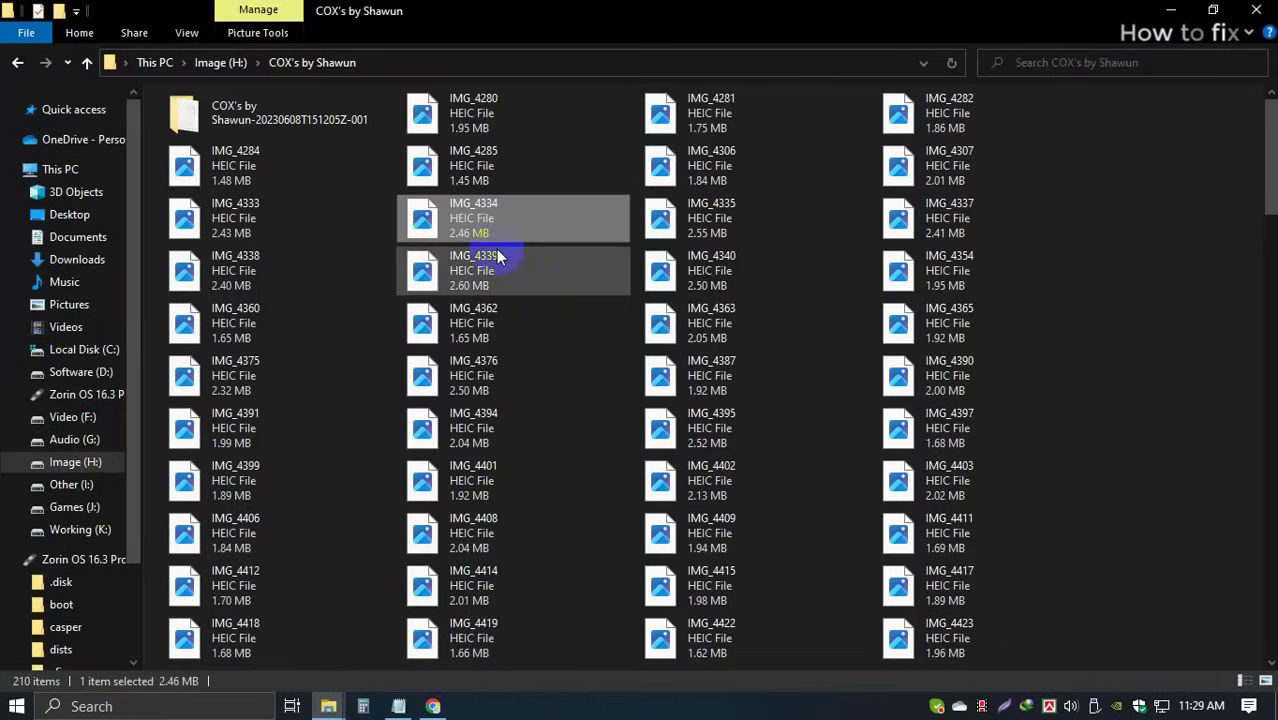
right_click(1127, 272)
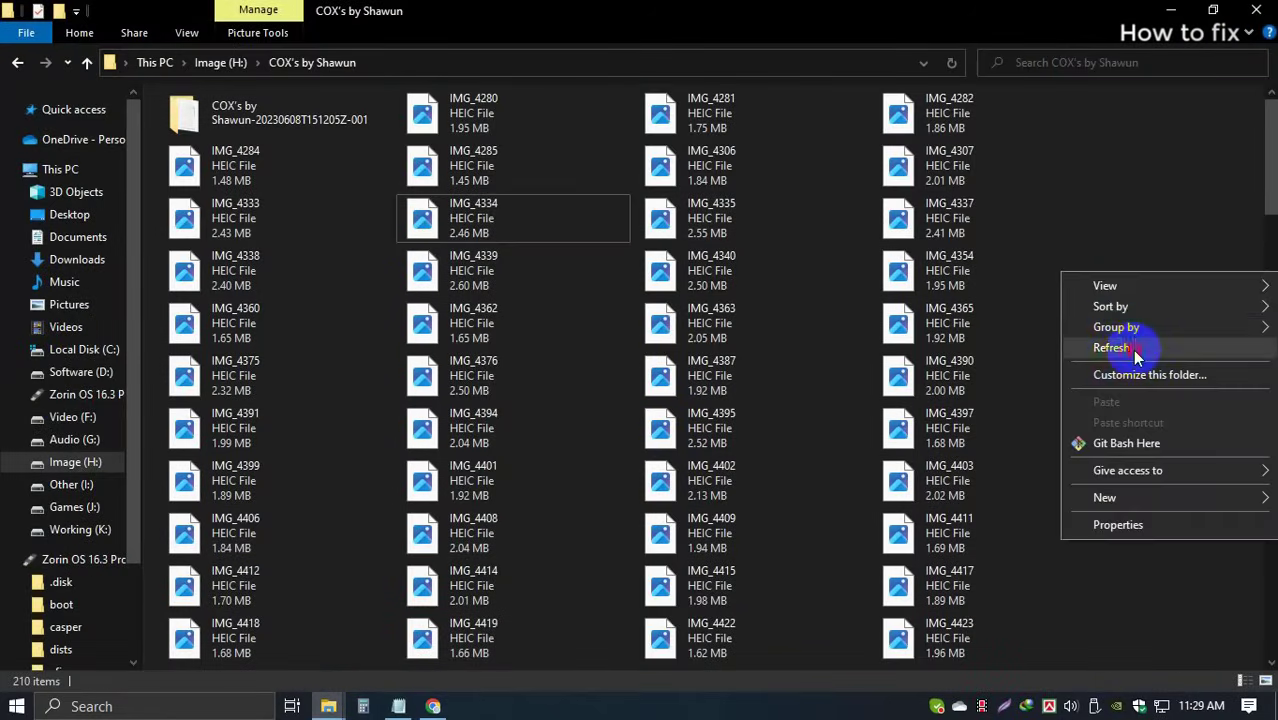
click(1130, 347)
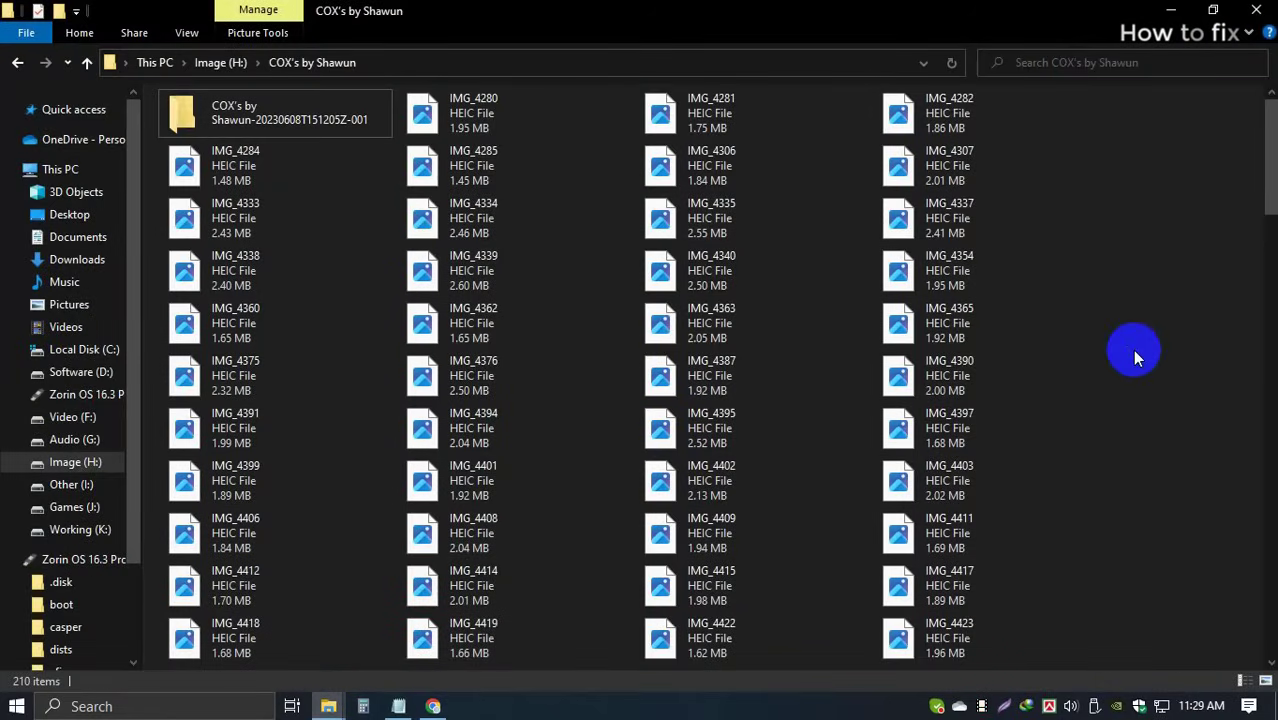
double_click(490, 111)
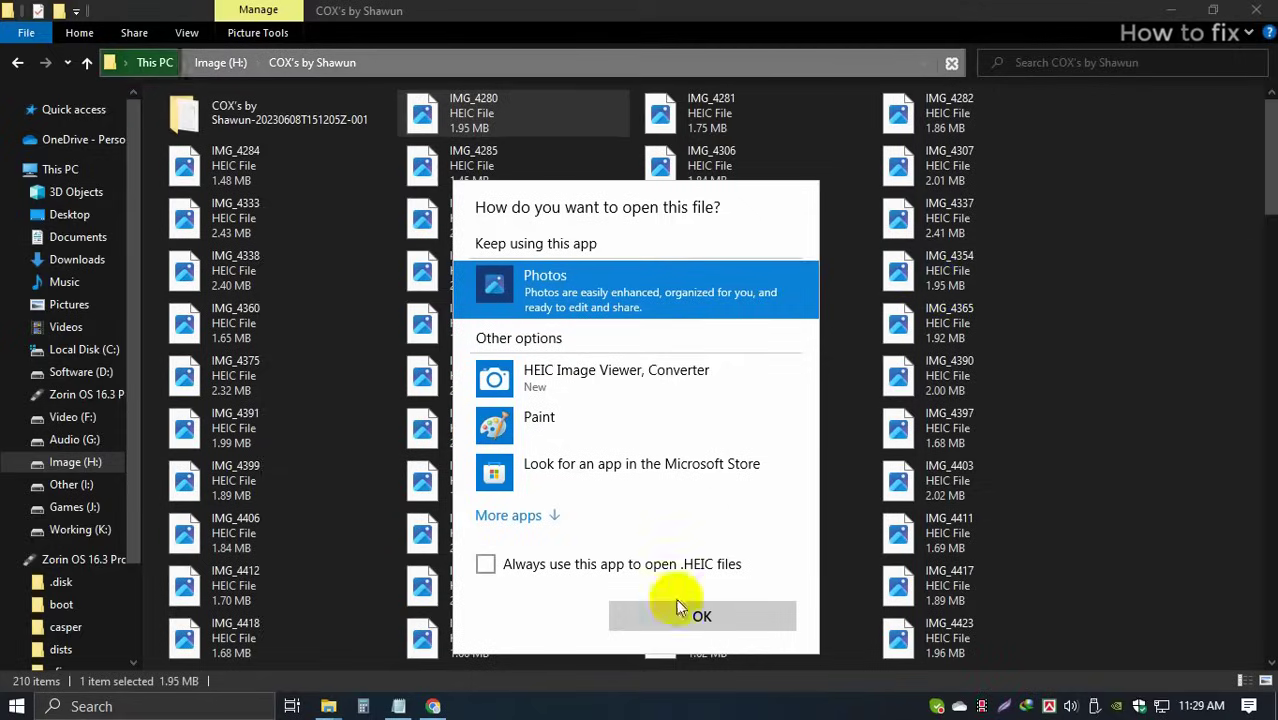
click(702, 615)
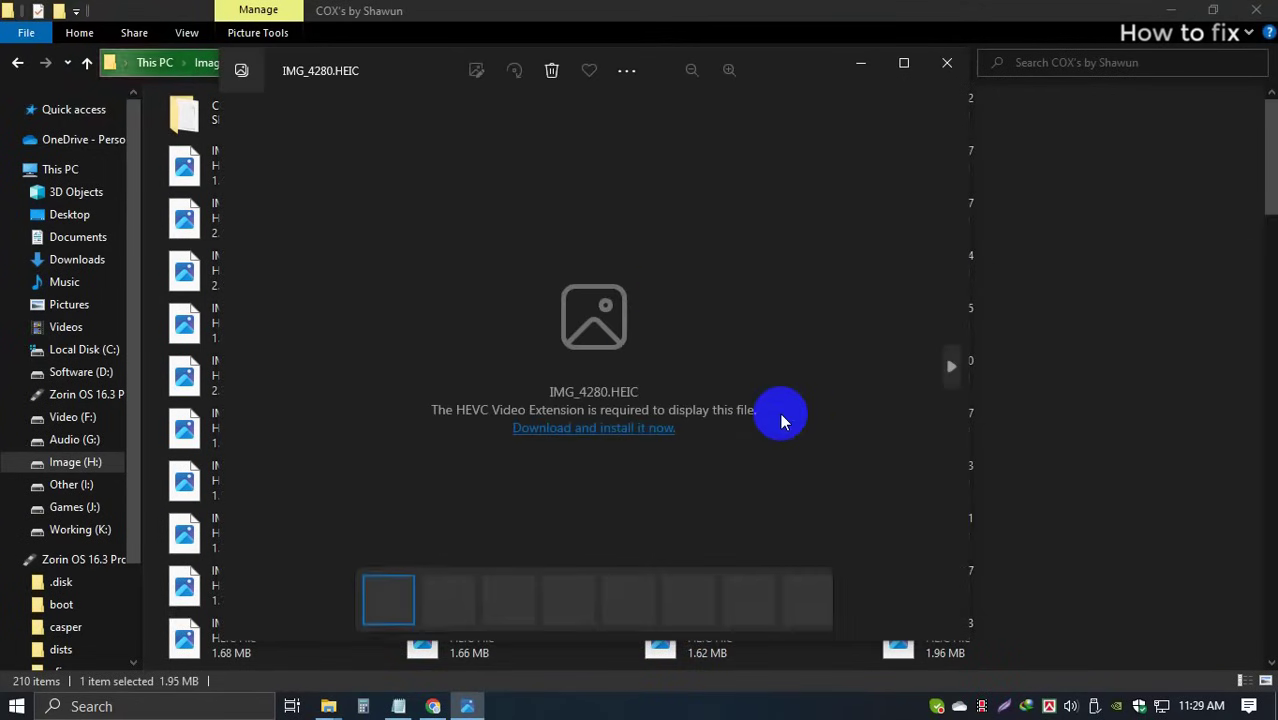
click(589, 432)
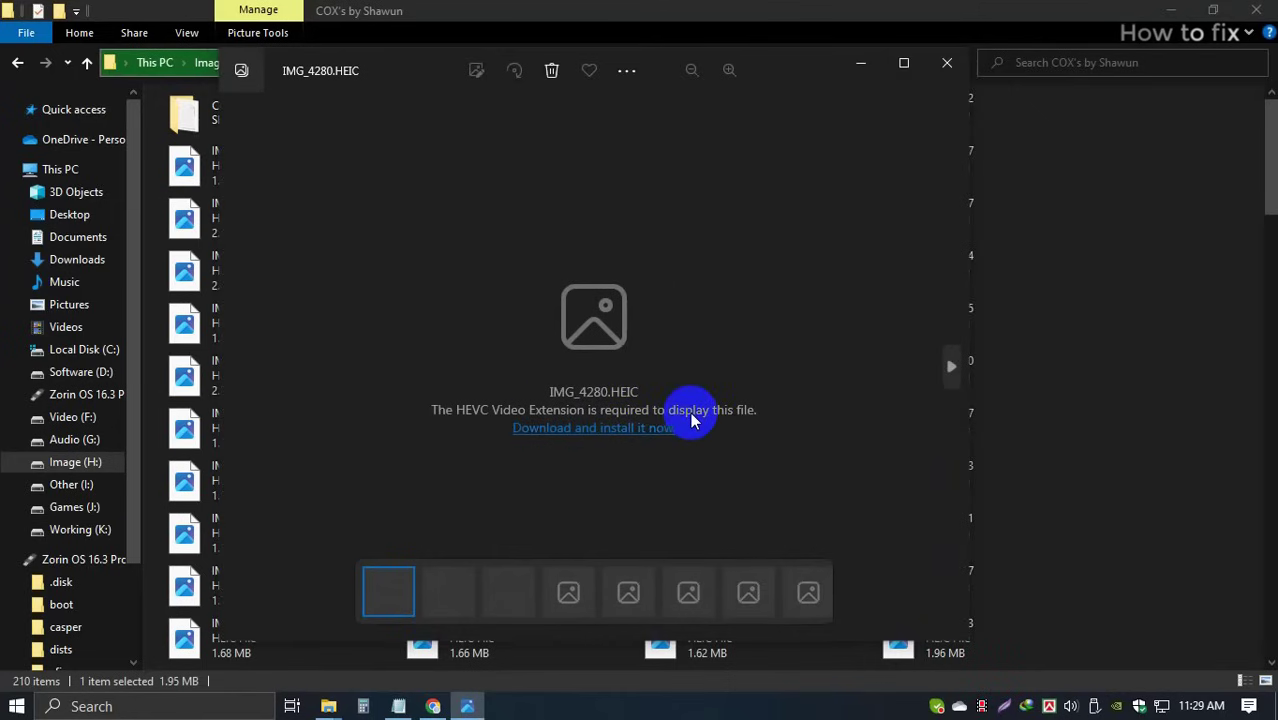
click(856, 385)
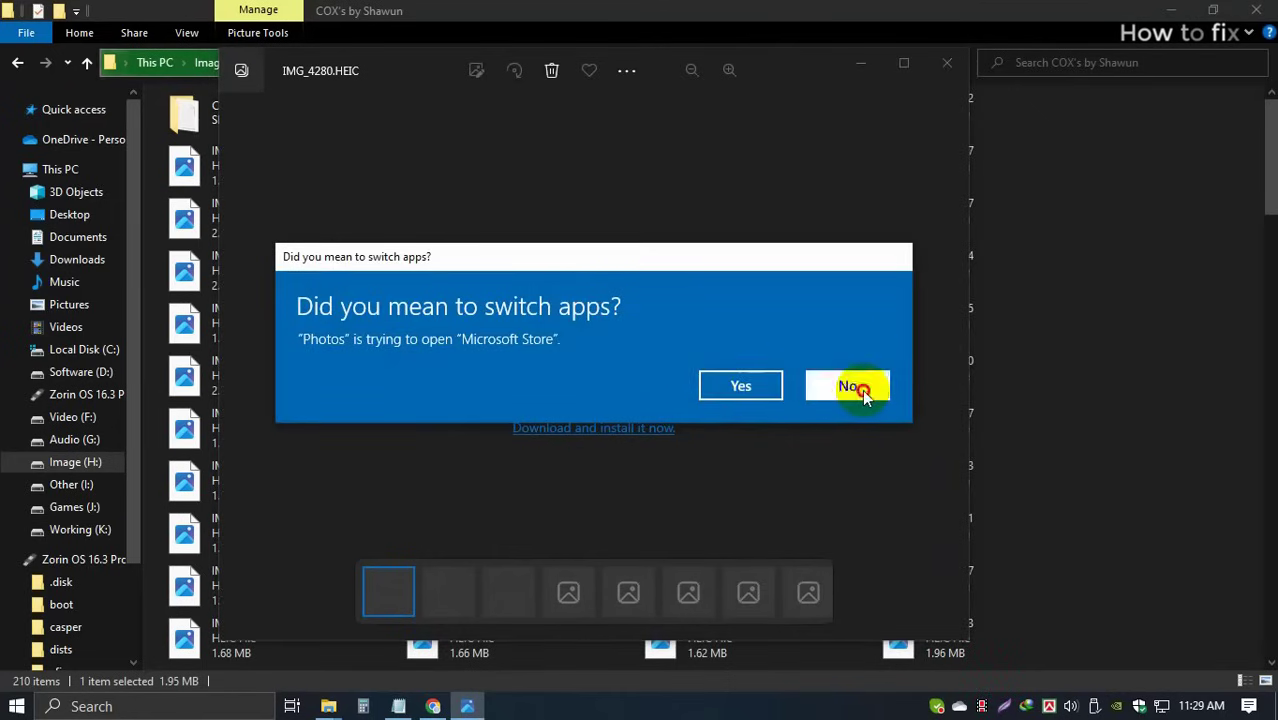
click(945, 63)
click(433, 706)
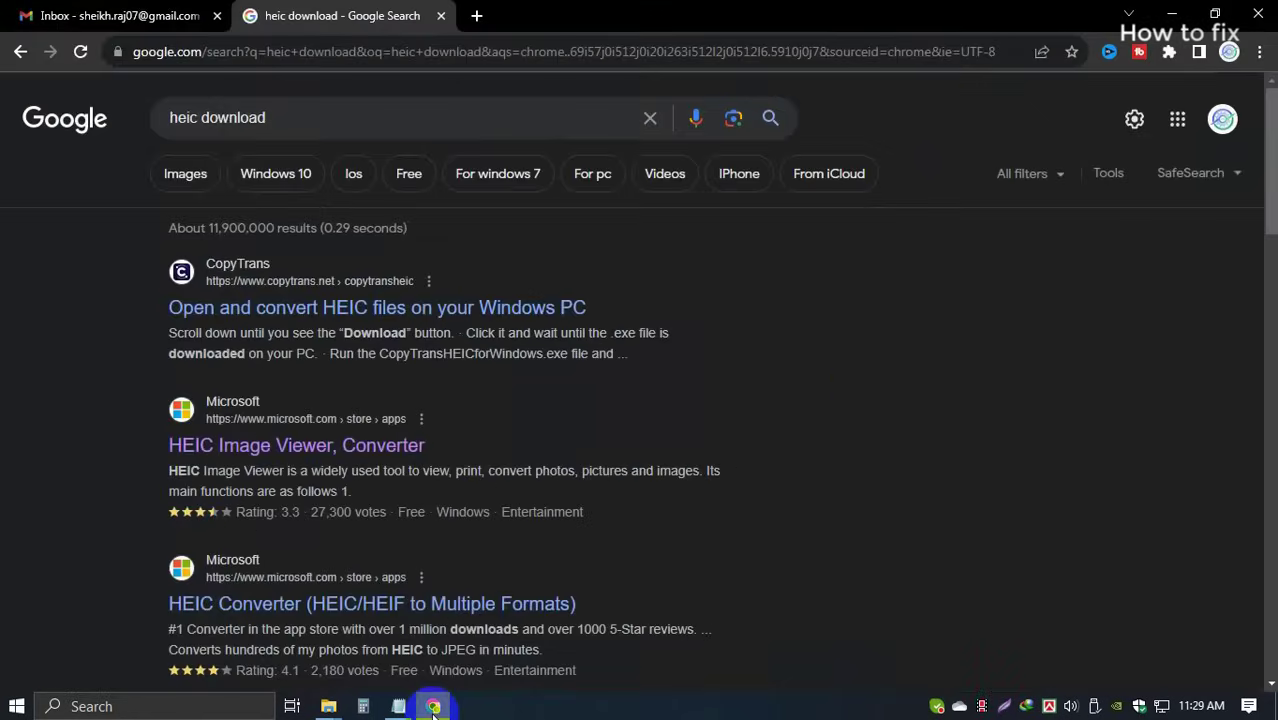
Switch from Chrome back to the File Explorer window via the taskbar.
click(433, 706)
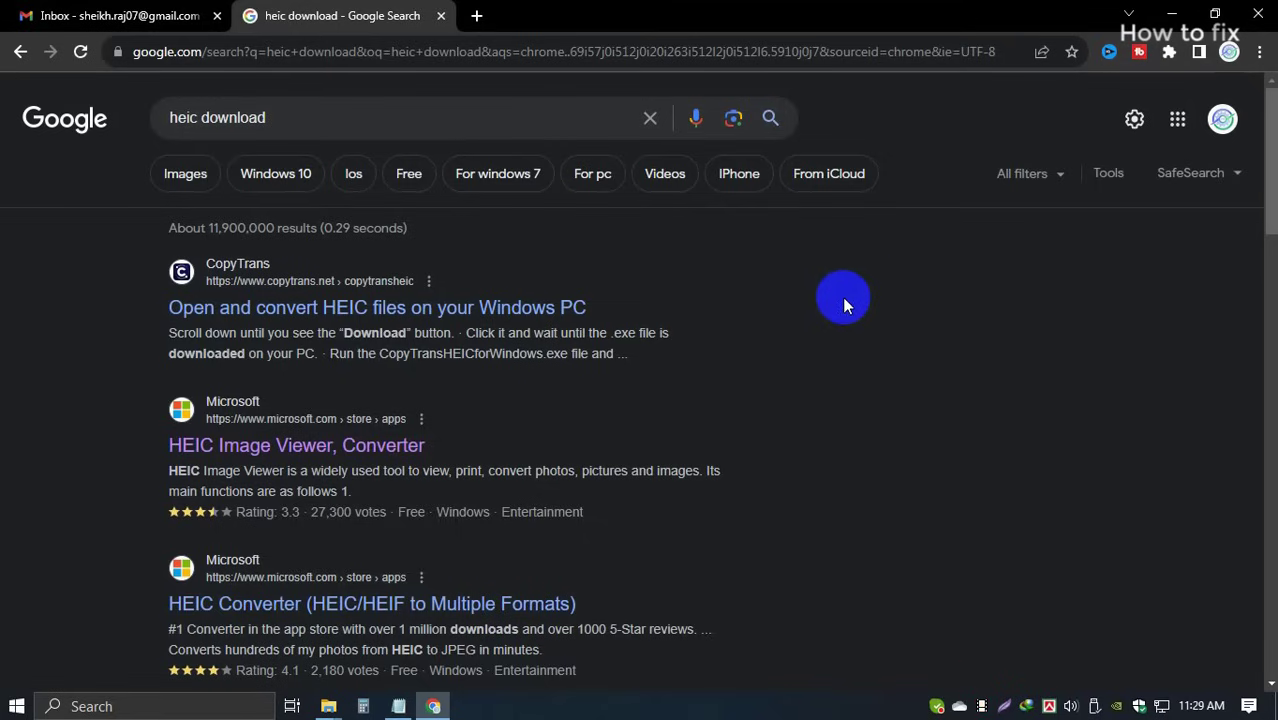
click(331, 706)
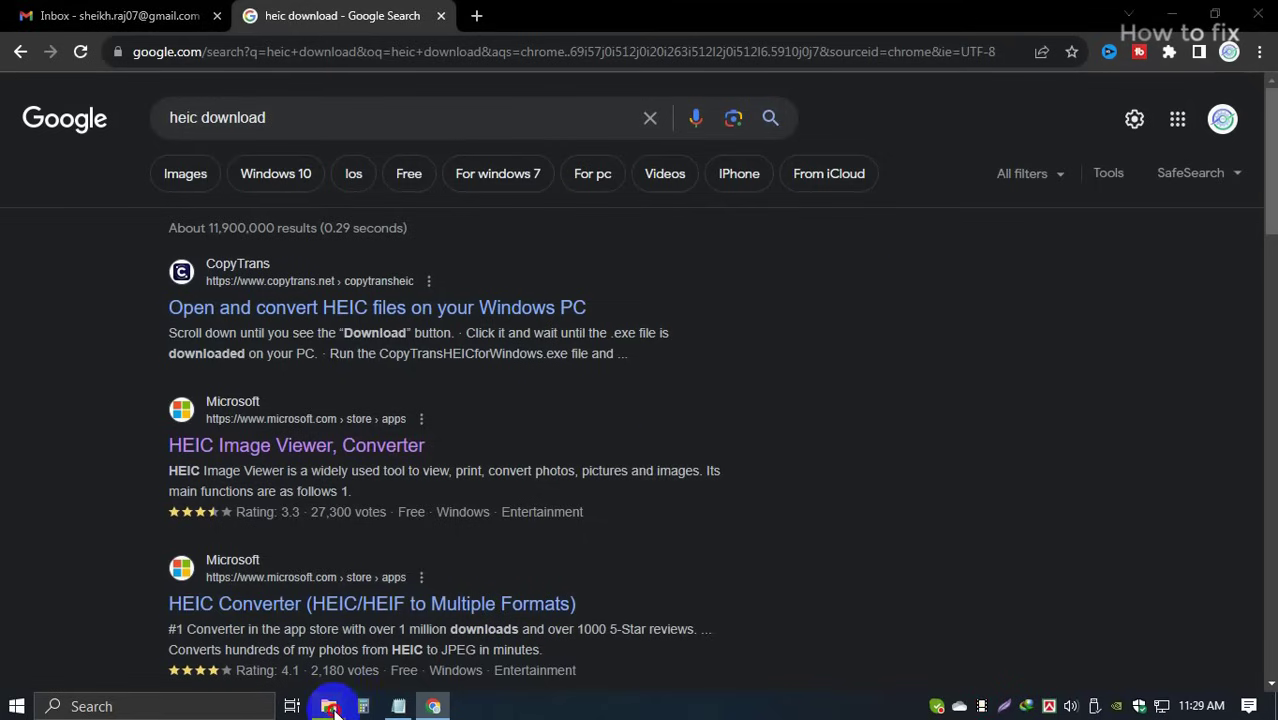
Open Downloads\Compressed and compare the x64 and x86 HEVC Video Extension APPX packages.
mouse_move(328, 706)
click(435, 623)
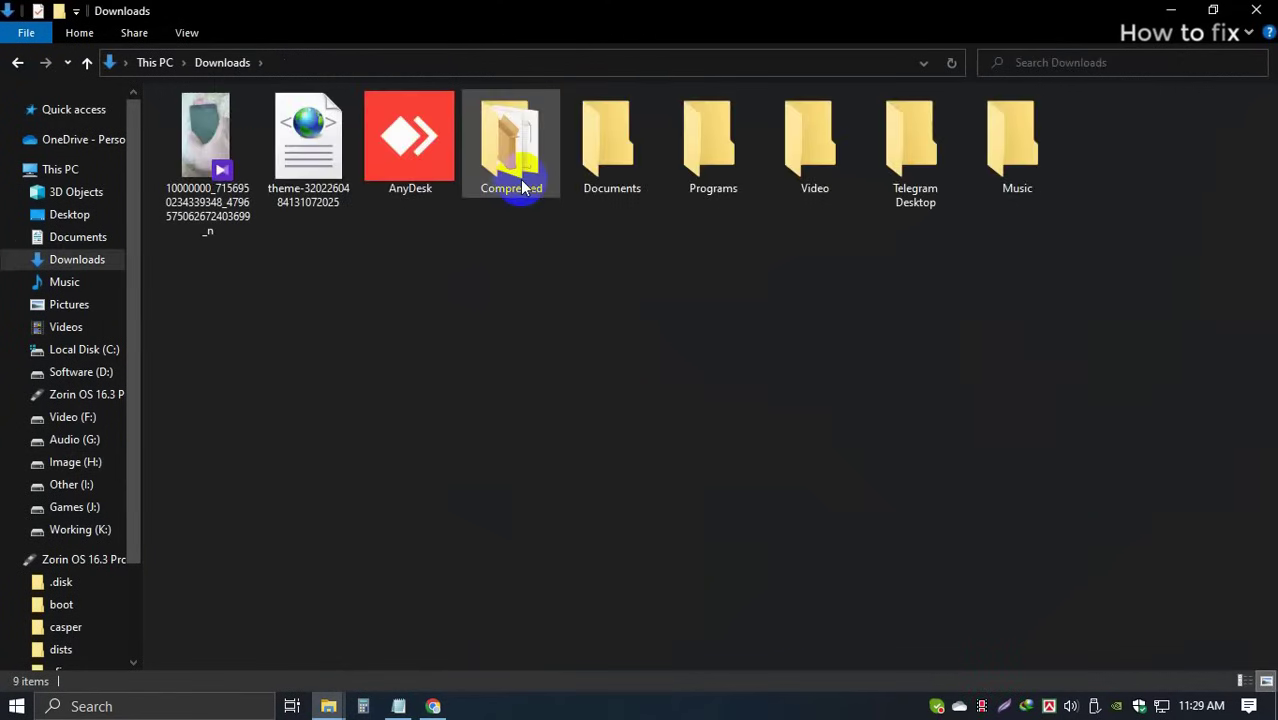
click(522, 186)
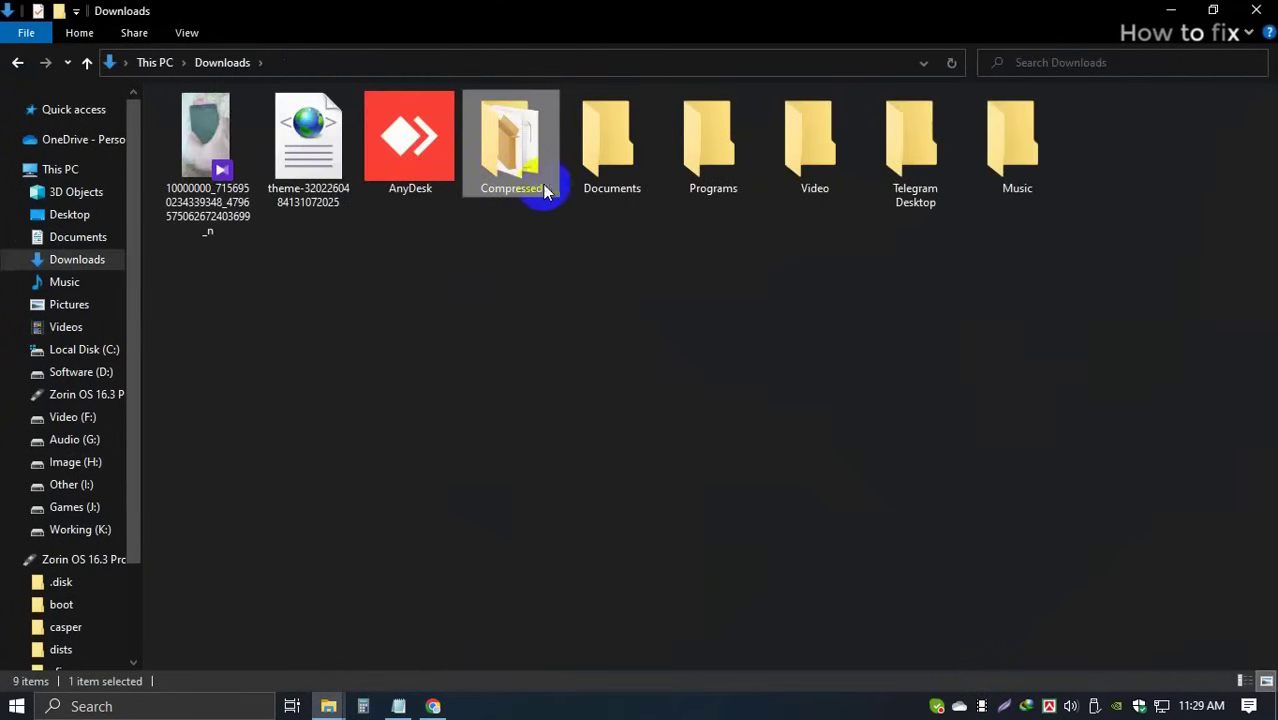
double_click(515, 192)
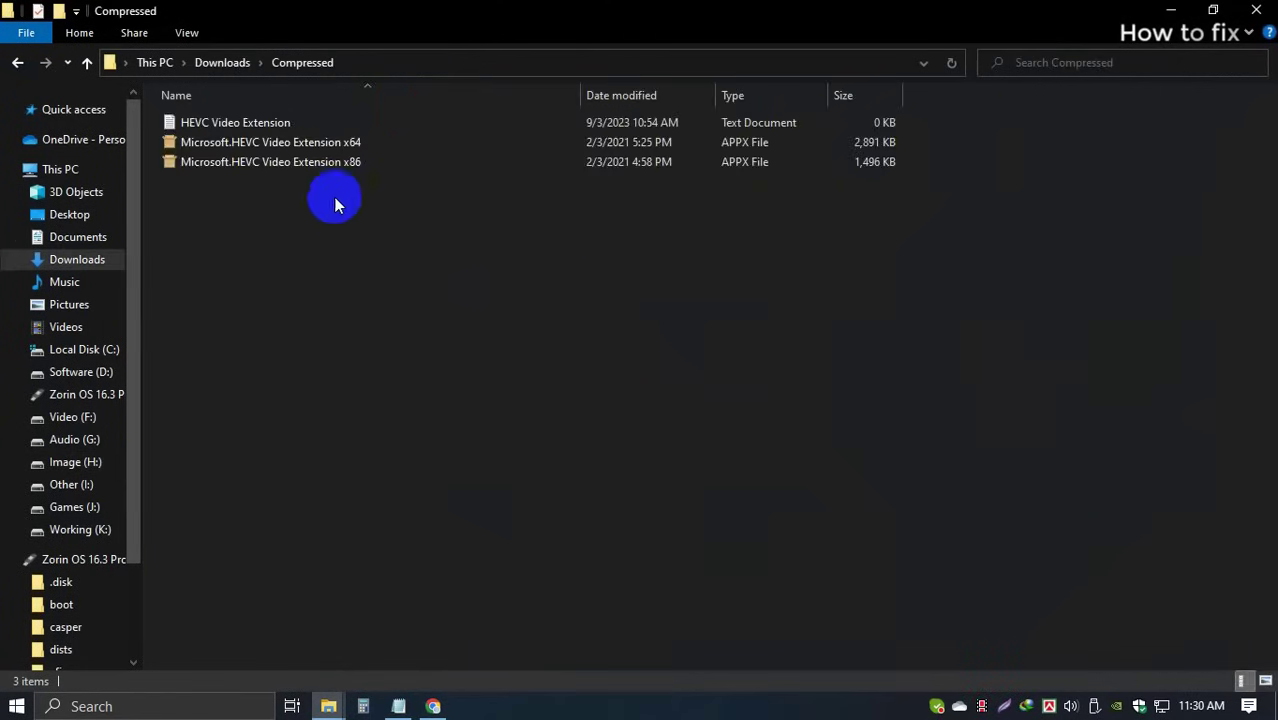
click(231, 146)
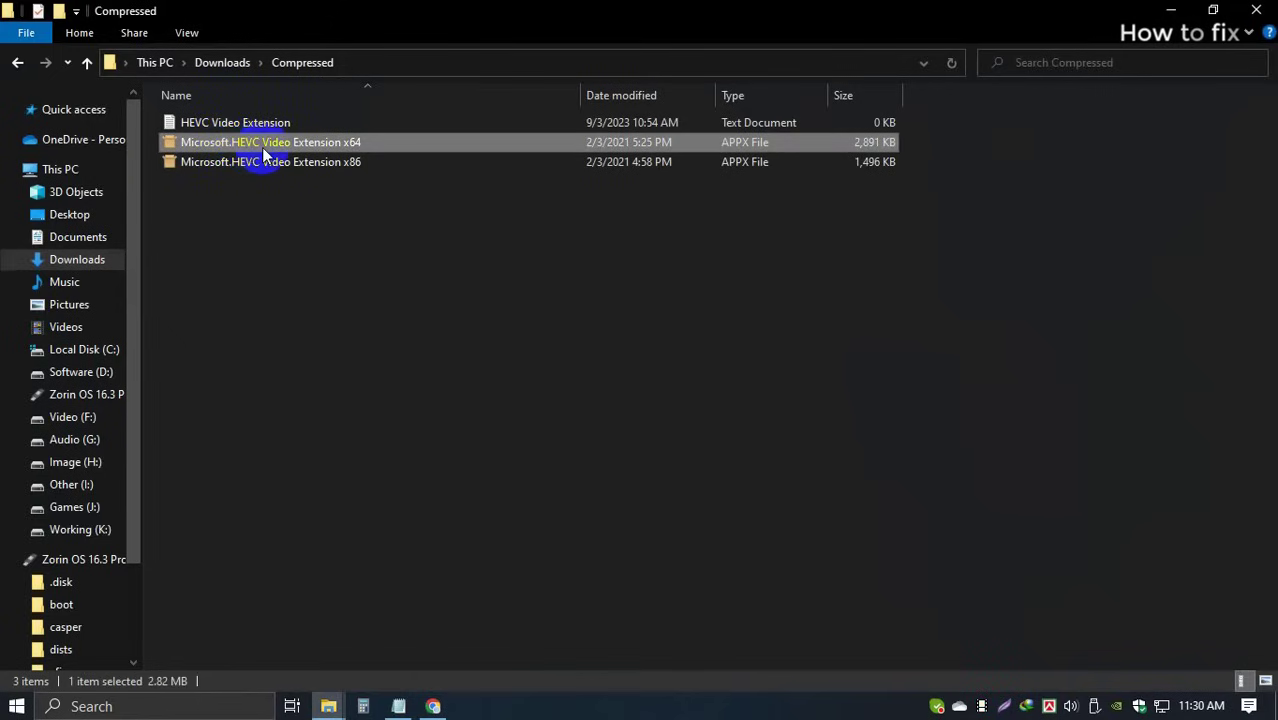
click(345, 162)
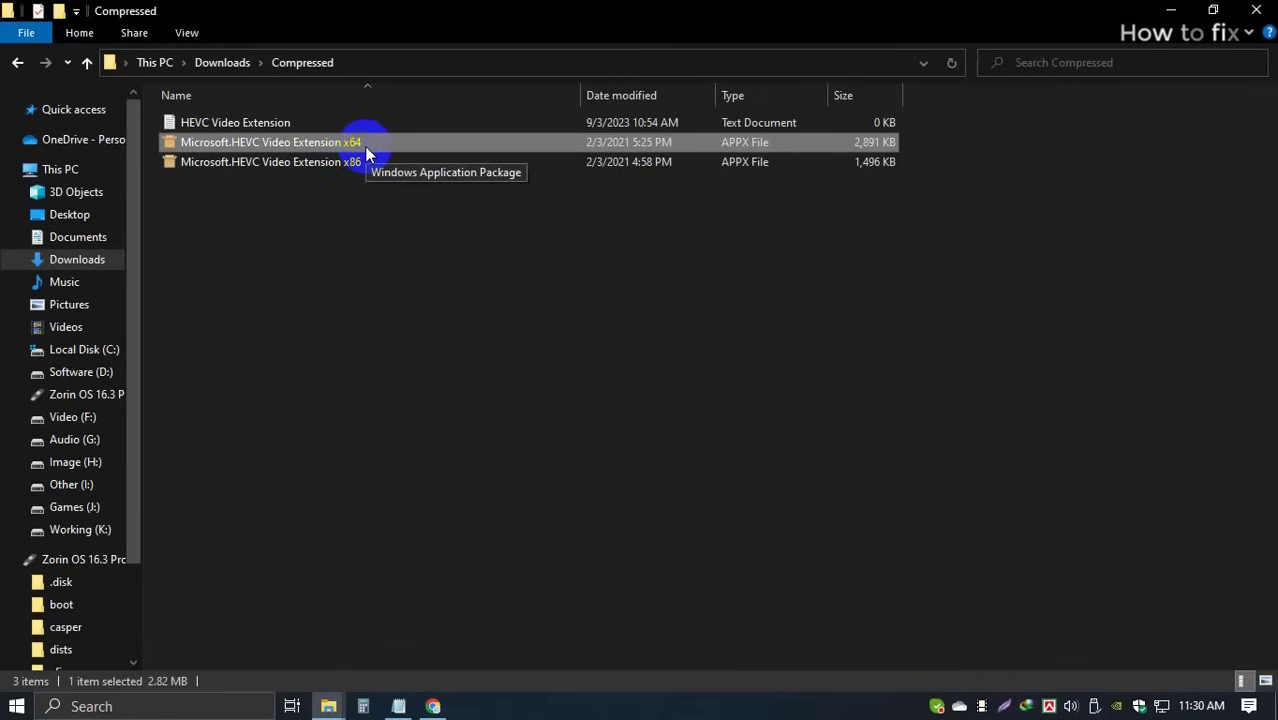
click(352, 167)
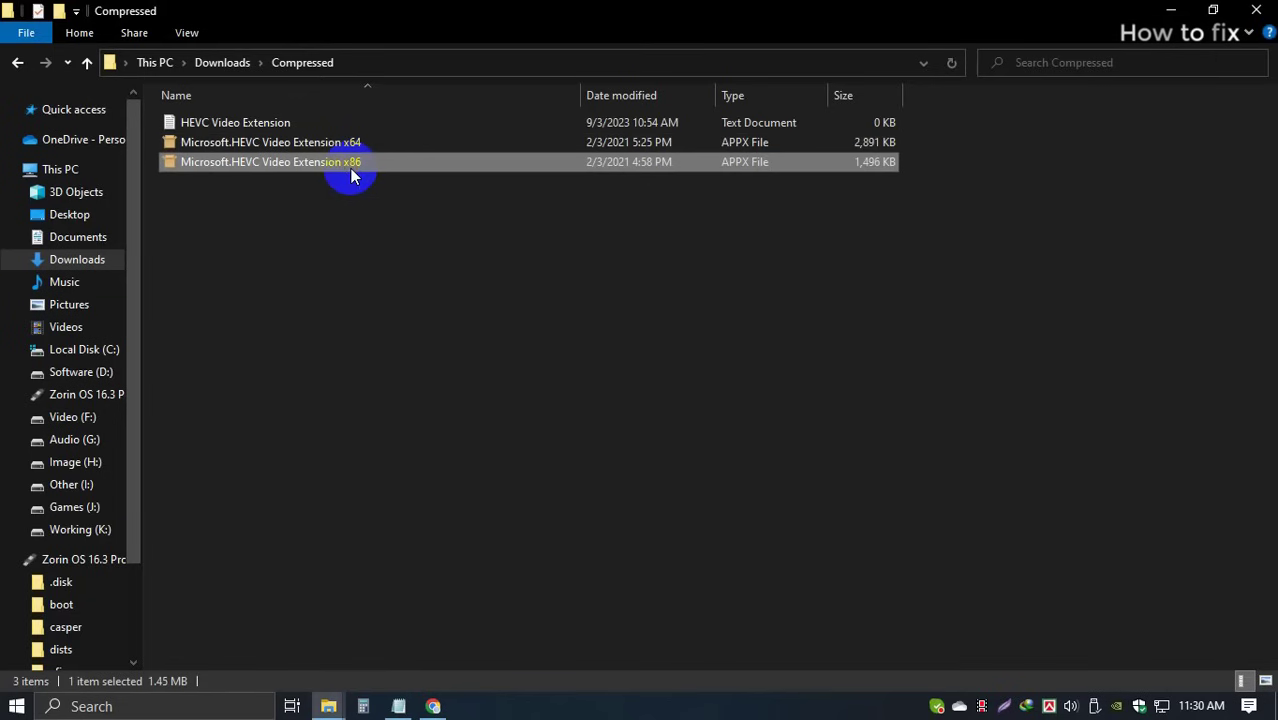
click(367, 216)
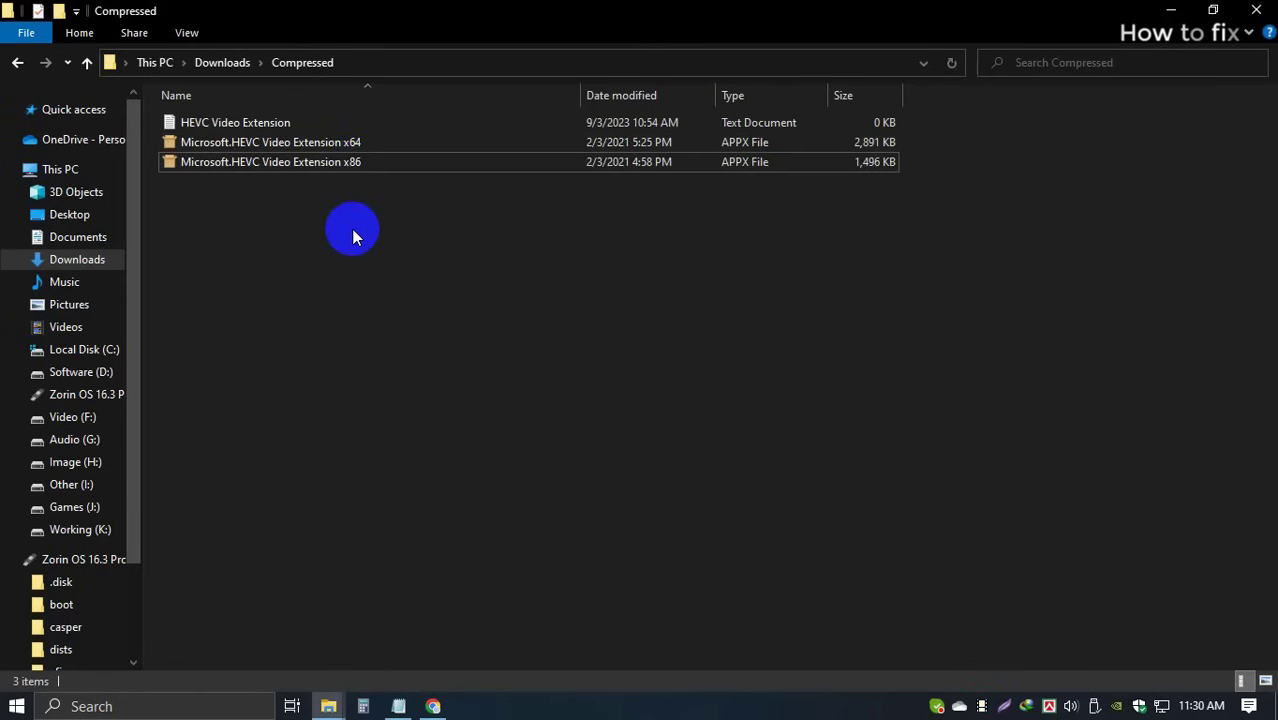
Check This PC's Properties: System type shows 64-bit OS, x64-based processor; then close Settings.
click(1176, 12)
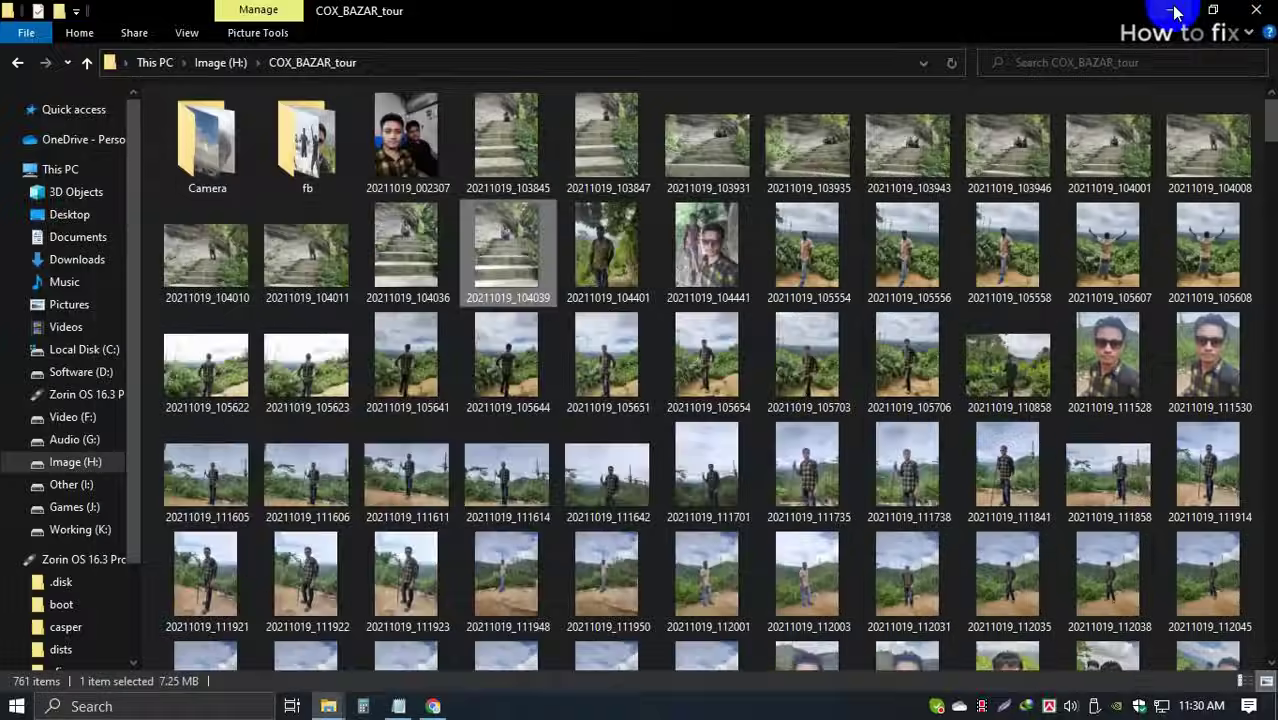
click(1176, 12)
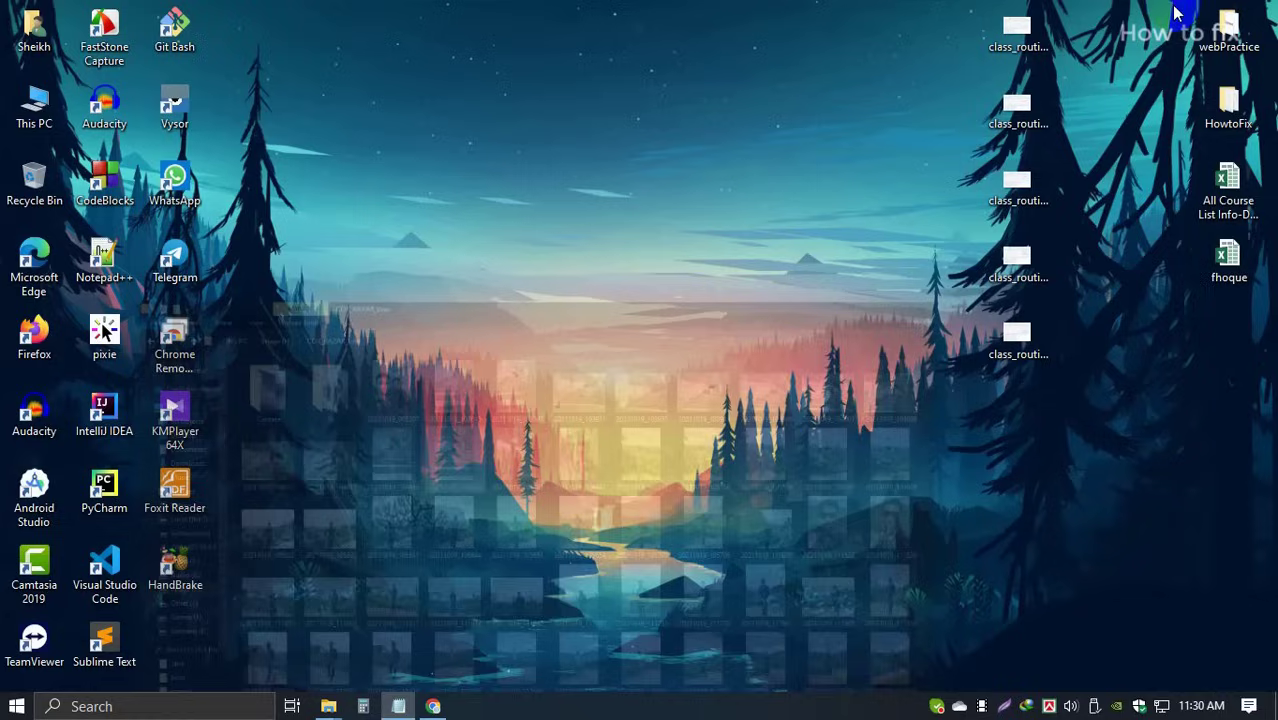
right_click(22, 120)
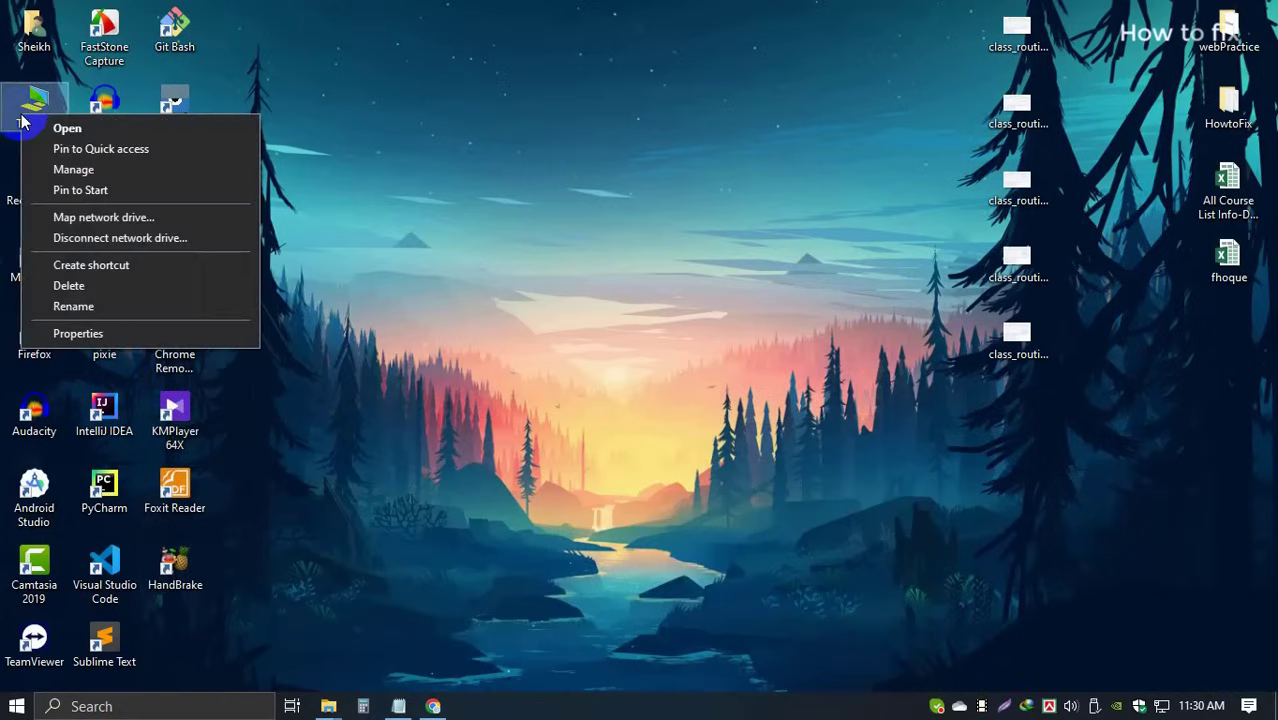
click(92, 338)
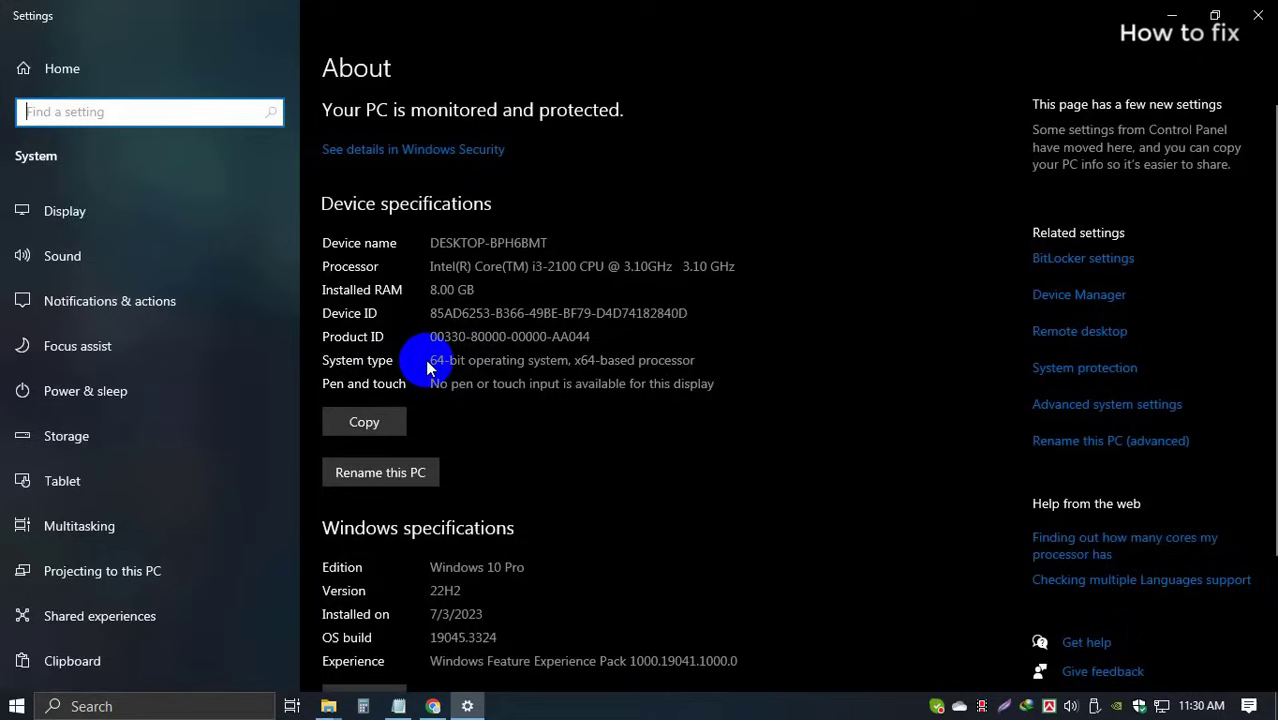
drag(431, 360, 725, 360)
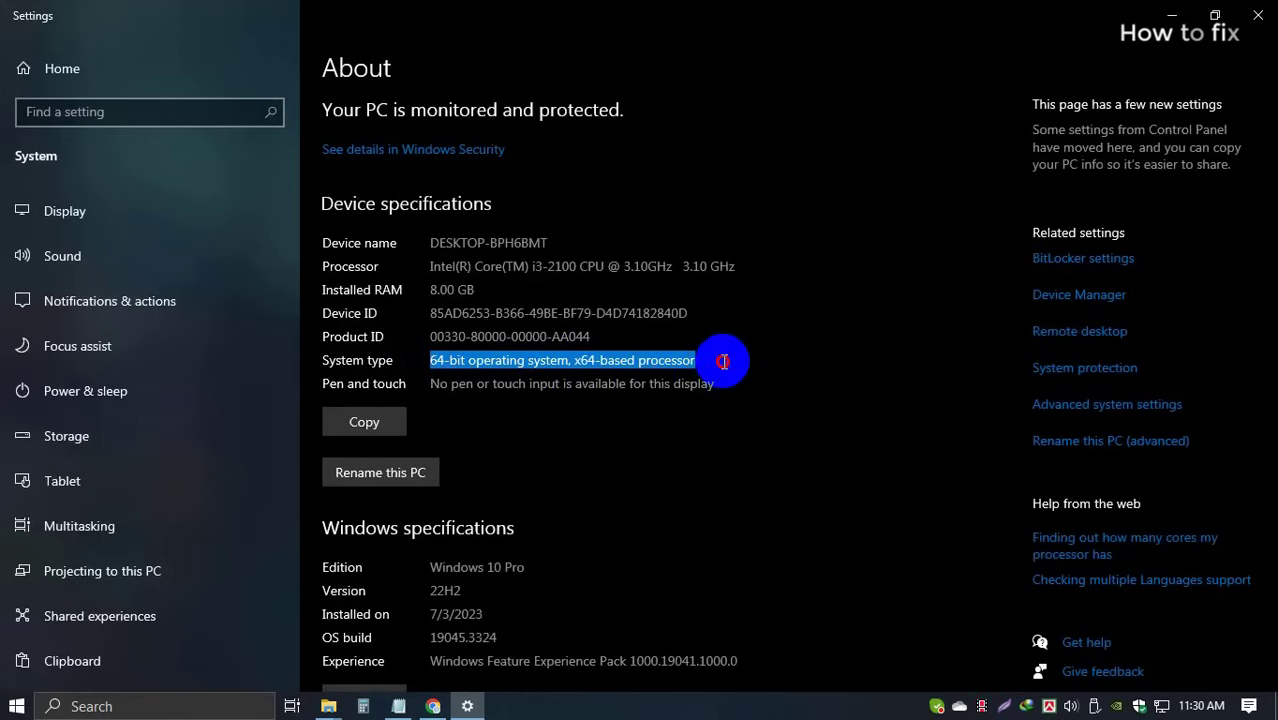
click(740, 362)
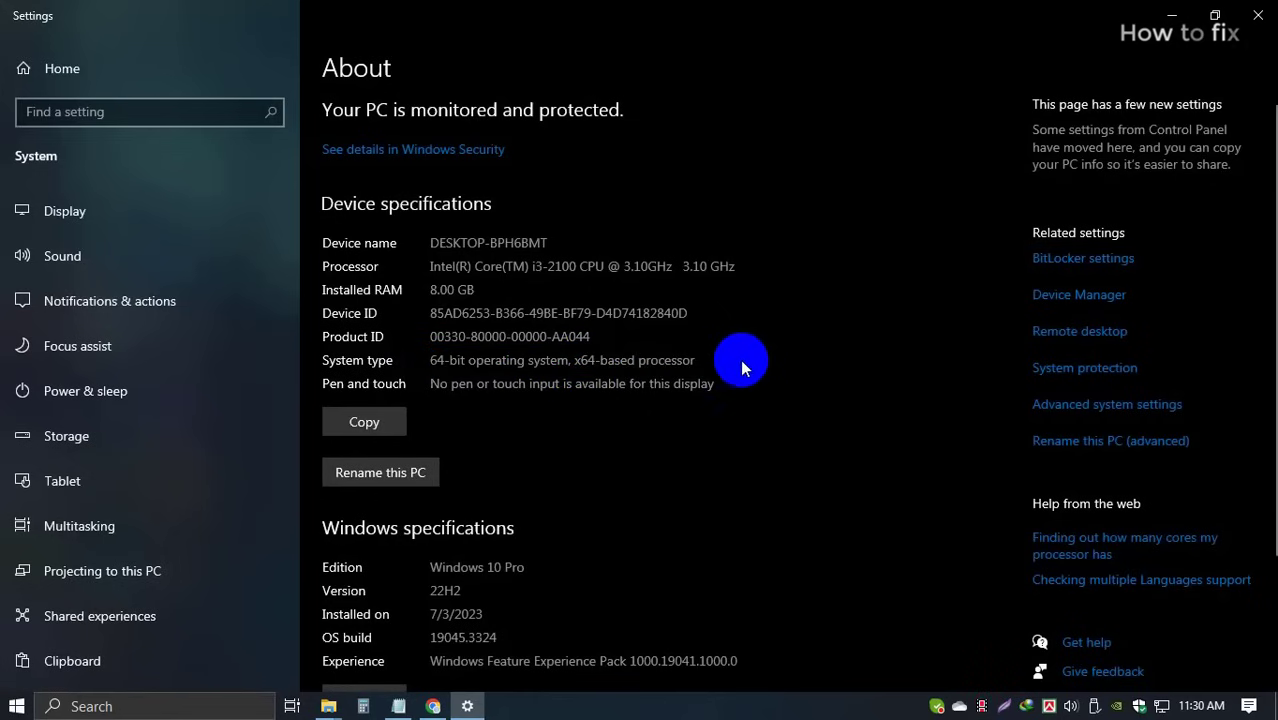
click(1257, 18)
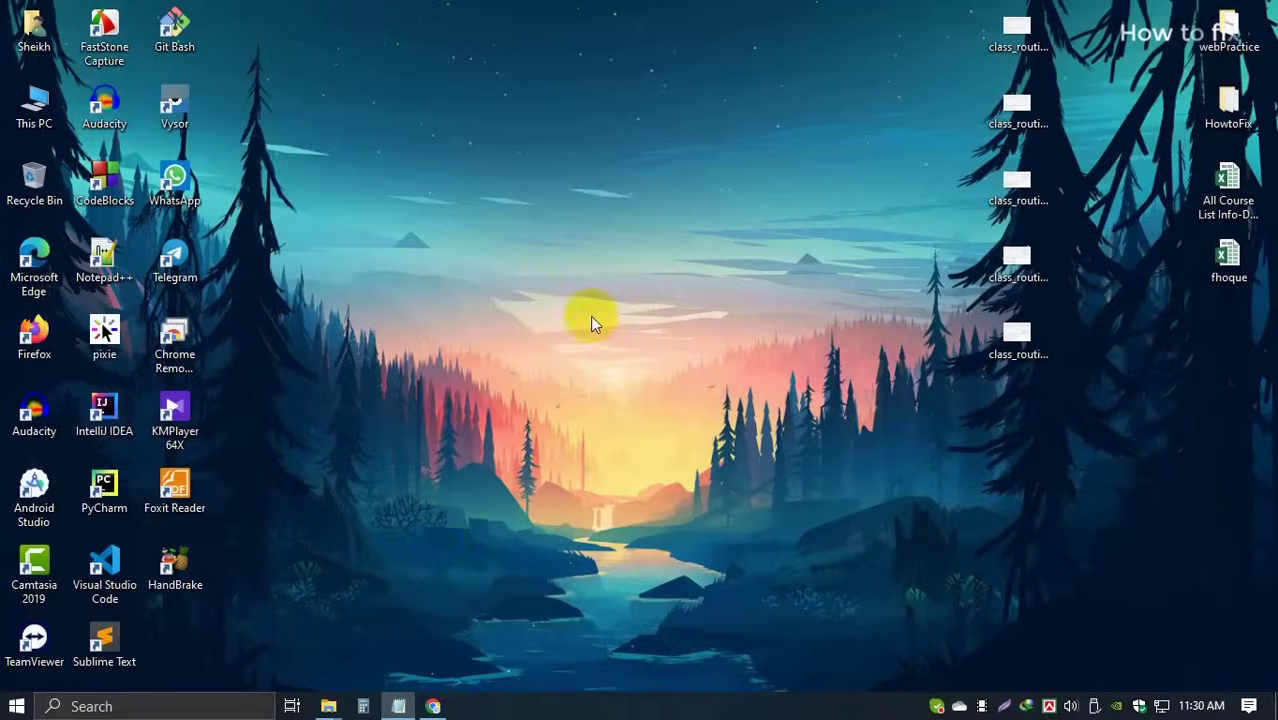
Launch App Installer on the Microsoft.HEVC Video Extension x64 package in the Compressed folder.
click(330, 708)
click(408, 624)
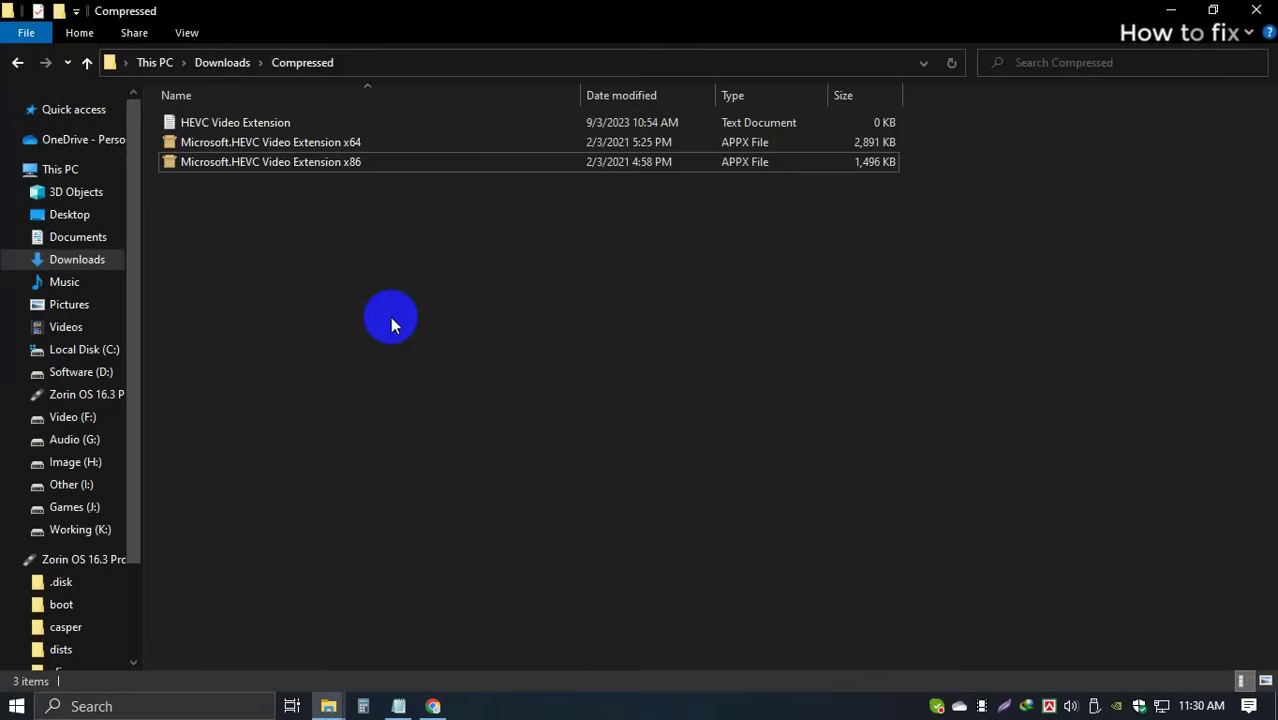
click(368, 143)
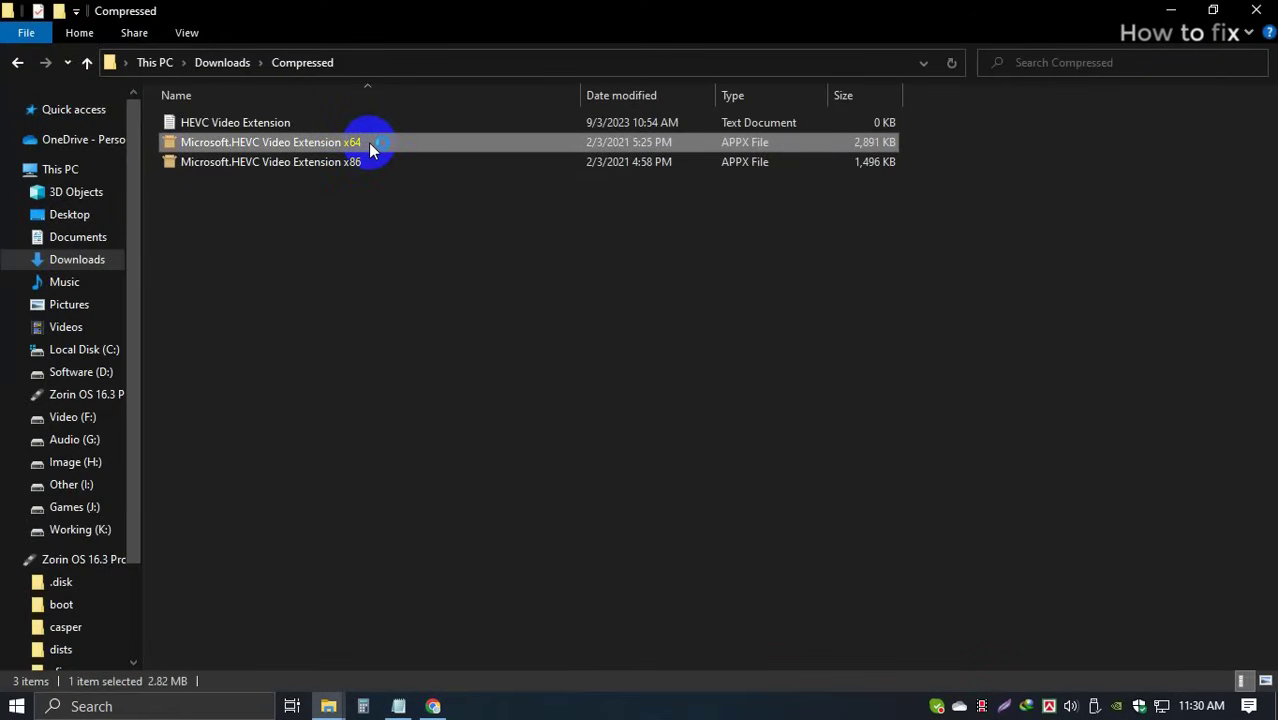
double_click(368, 142)
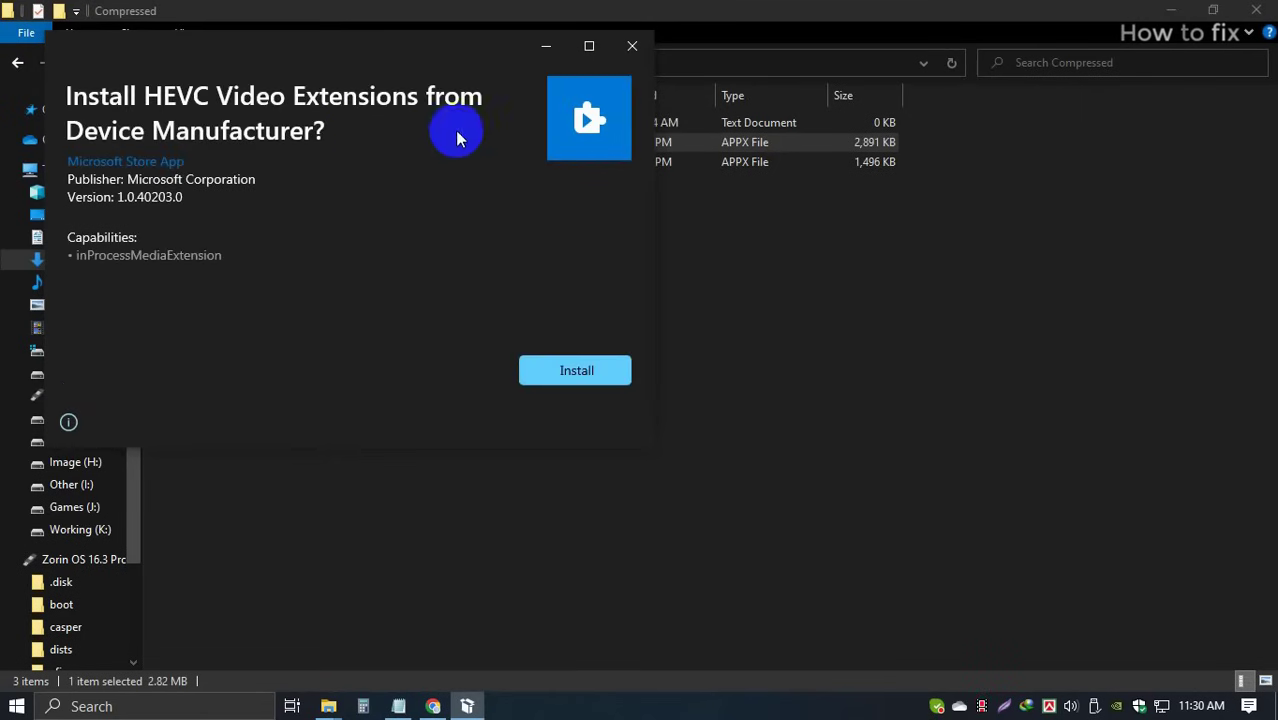
Install HEVC Video Extensions from Device Manufacturer and close the installer once it's ready.
drag(399, 51, 645, 137)
click(786, 462)
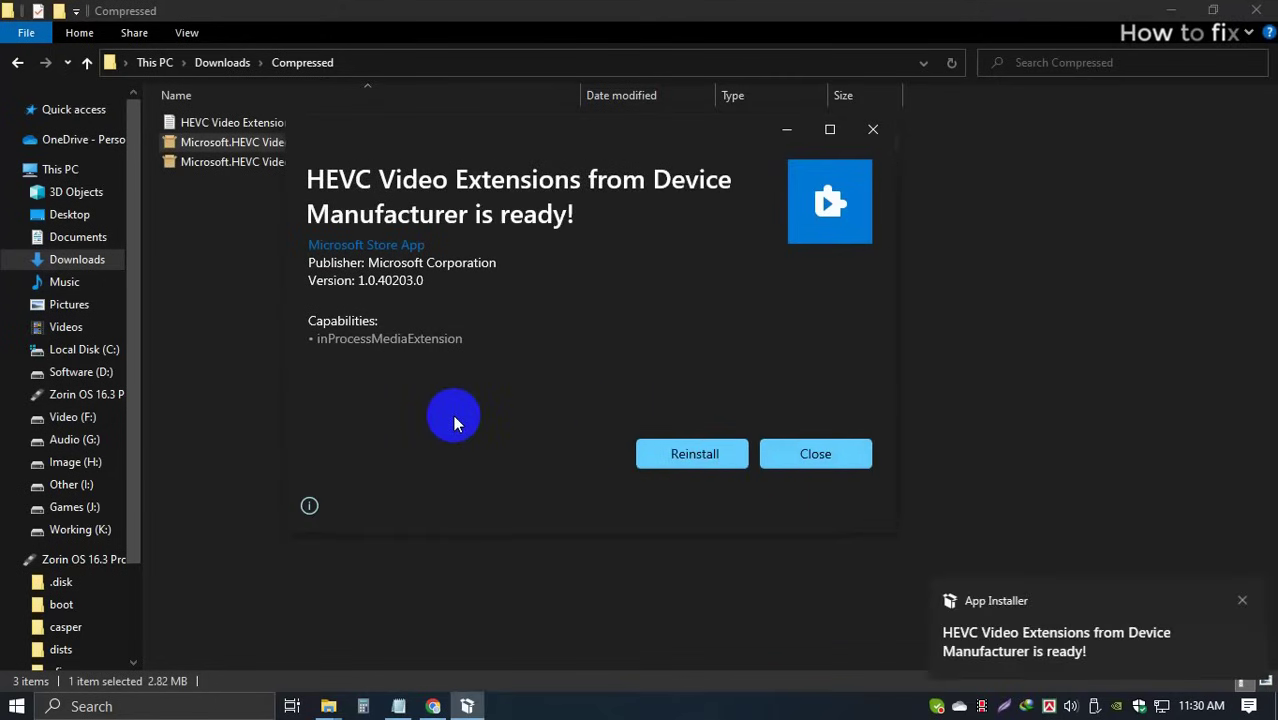
click(813, 456)
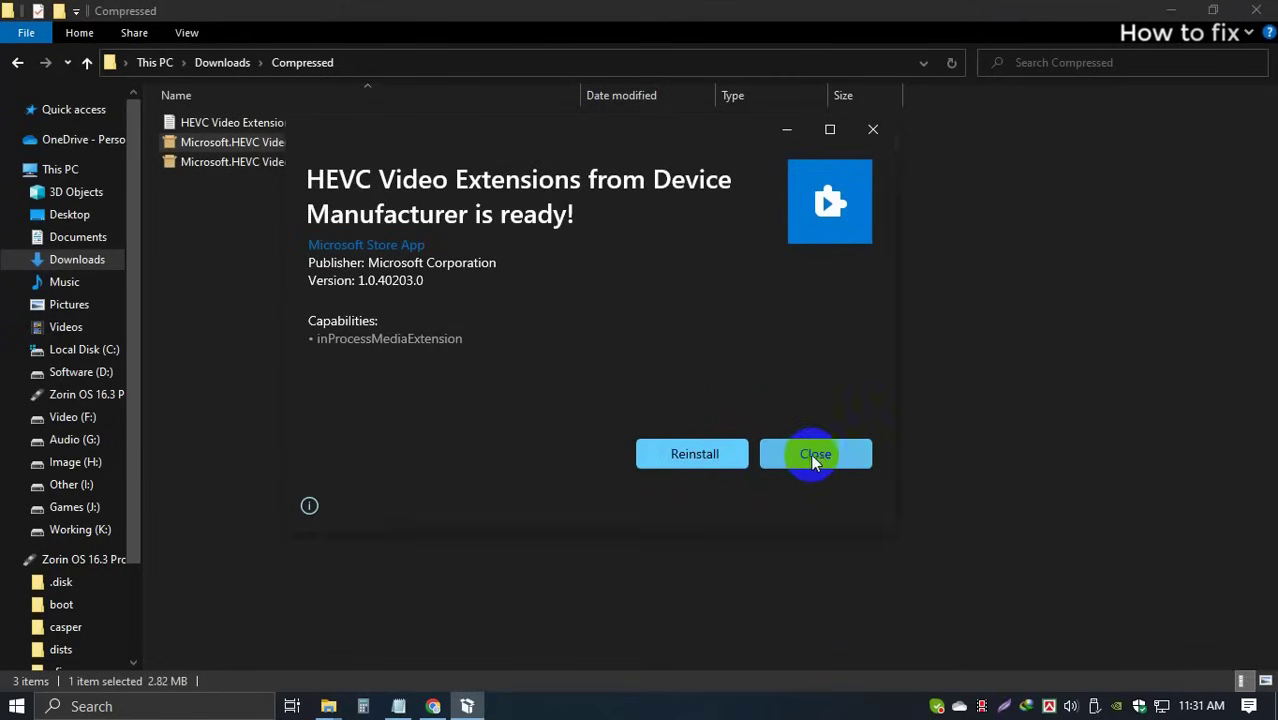
Bring the Compressed folder File Explorer window back to the front.
click(559, 433)
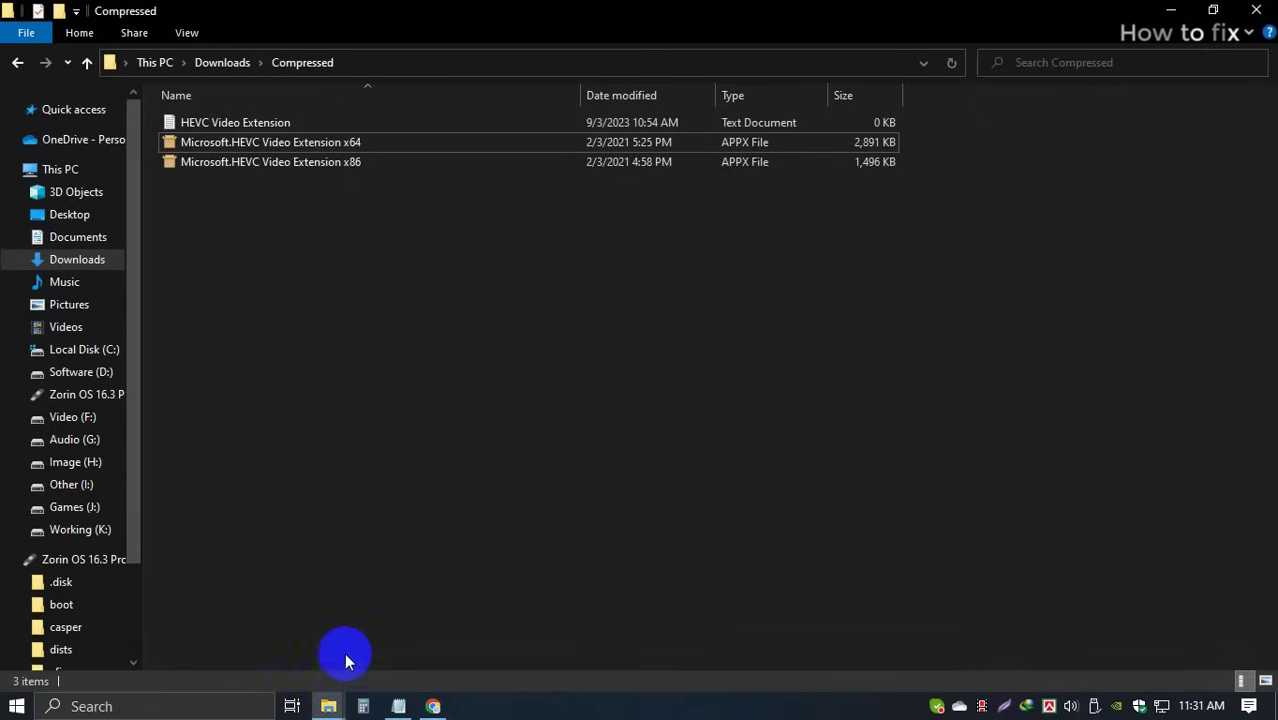
click(241, 634)
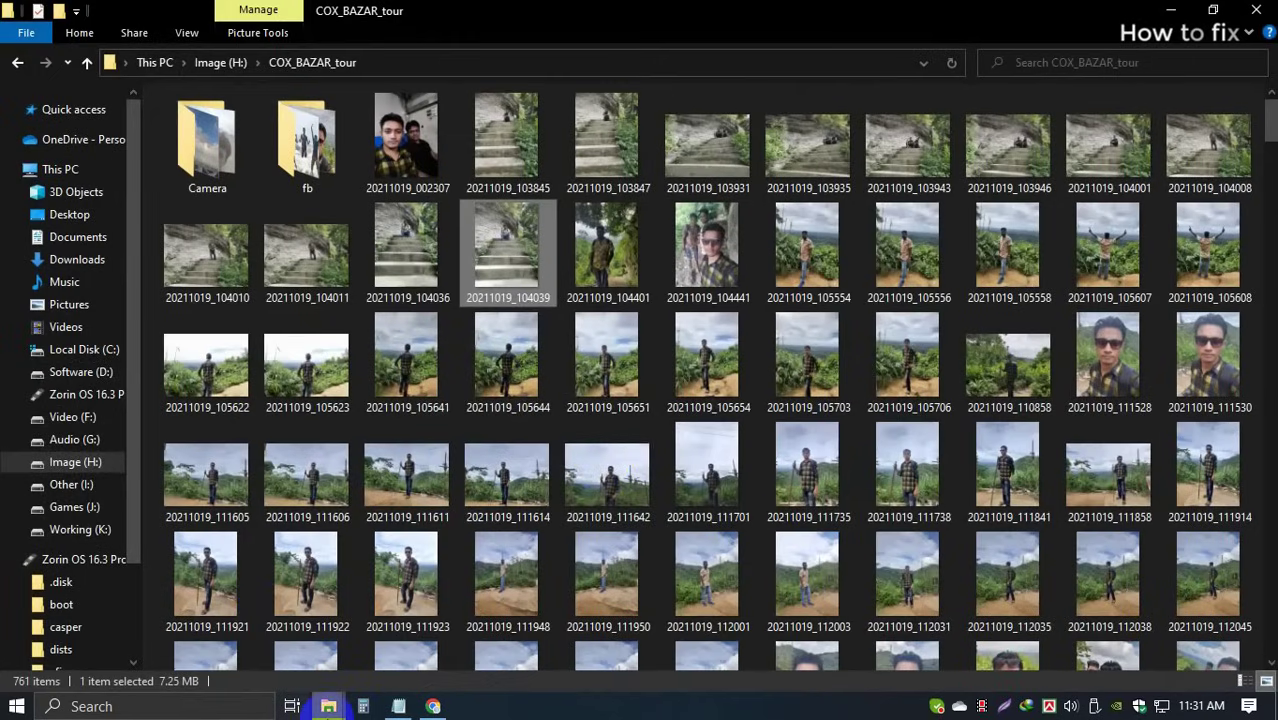
click(328, 706)
click(442, 668)
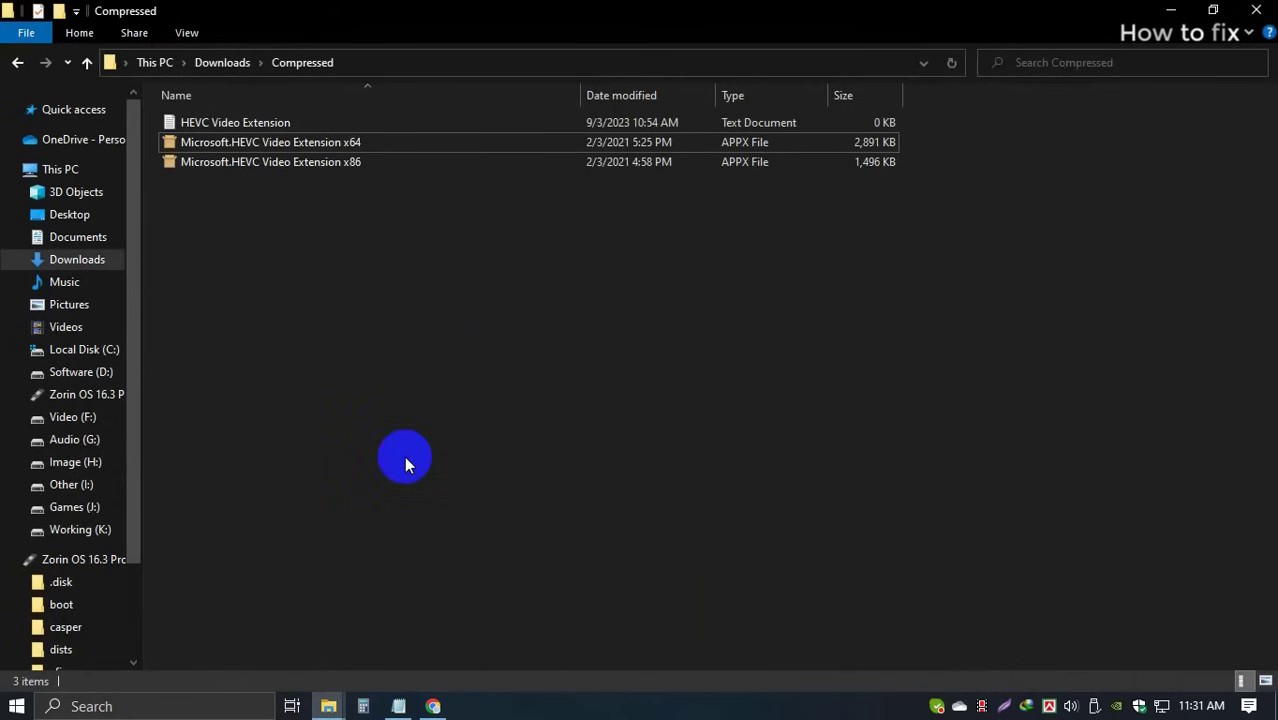
Go back through Downloads to the COX's by Shawun folder and right-click IMG_4307.
click(20, 66)
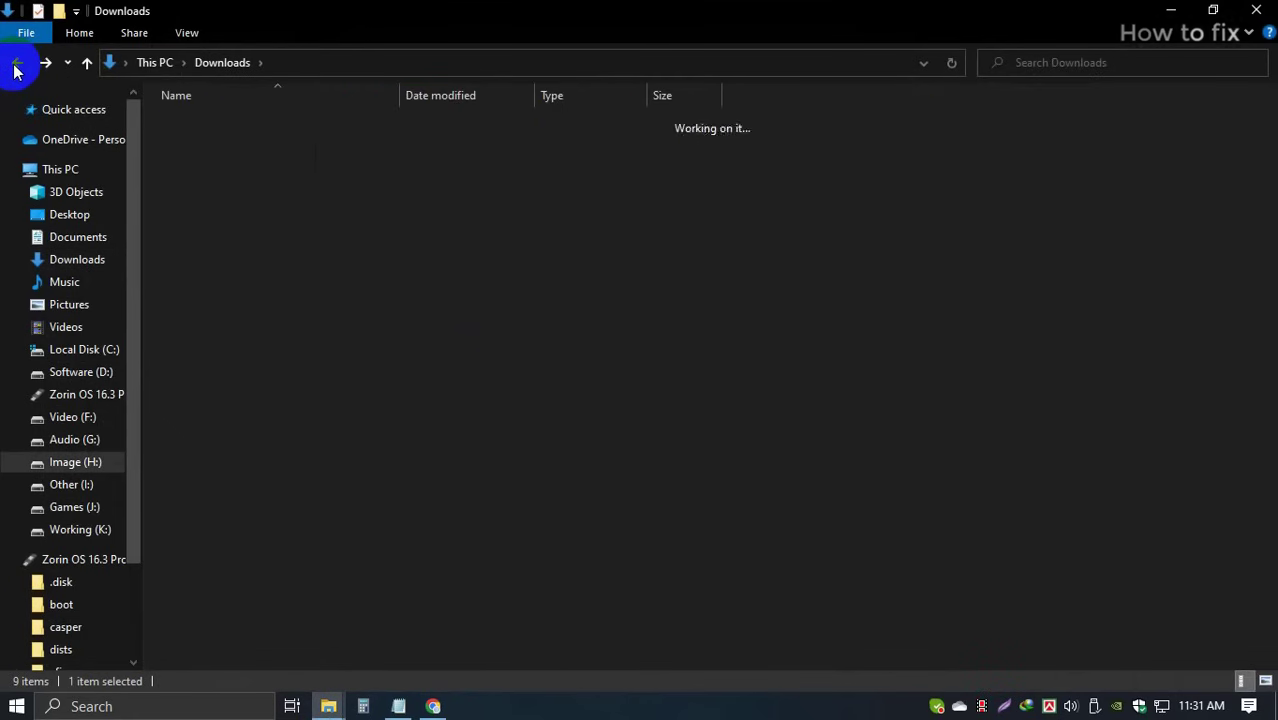
click(16, 64)
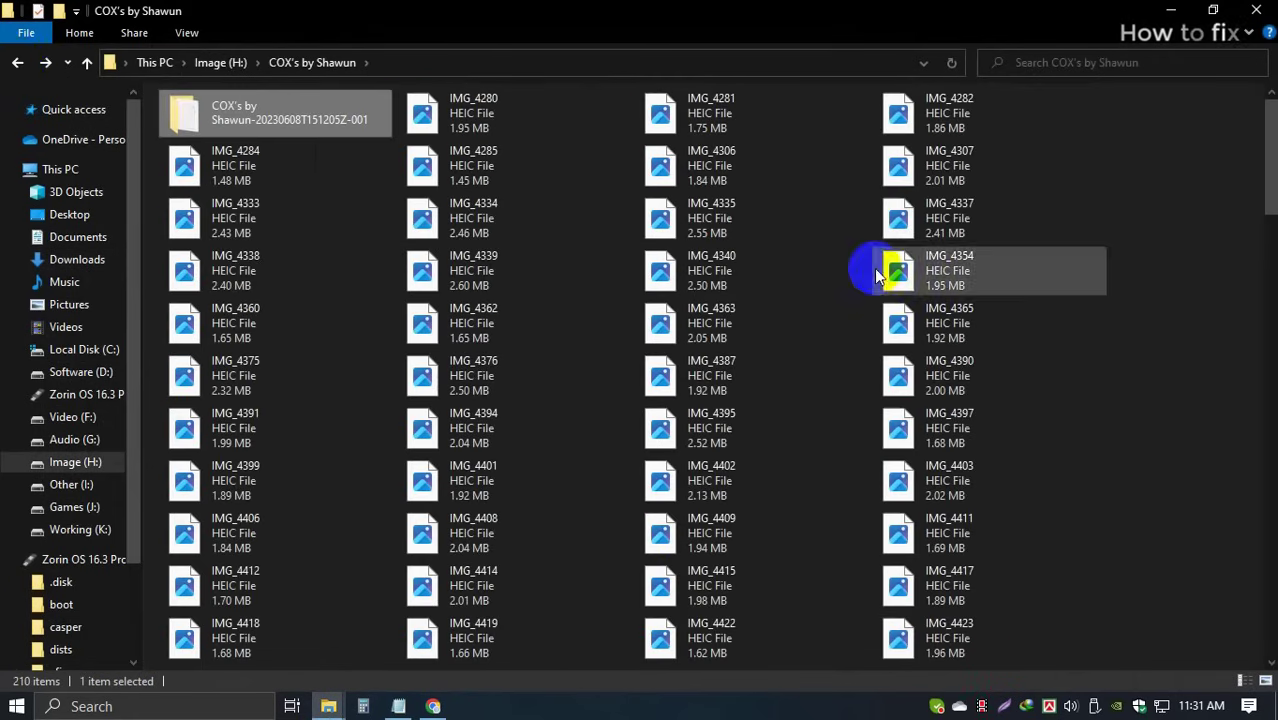
click(1078, 184)
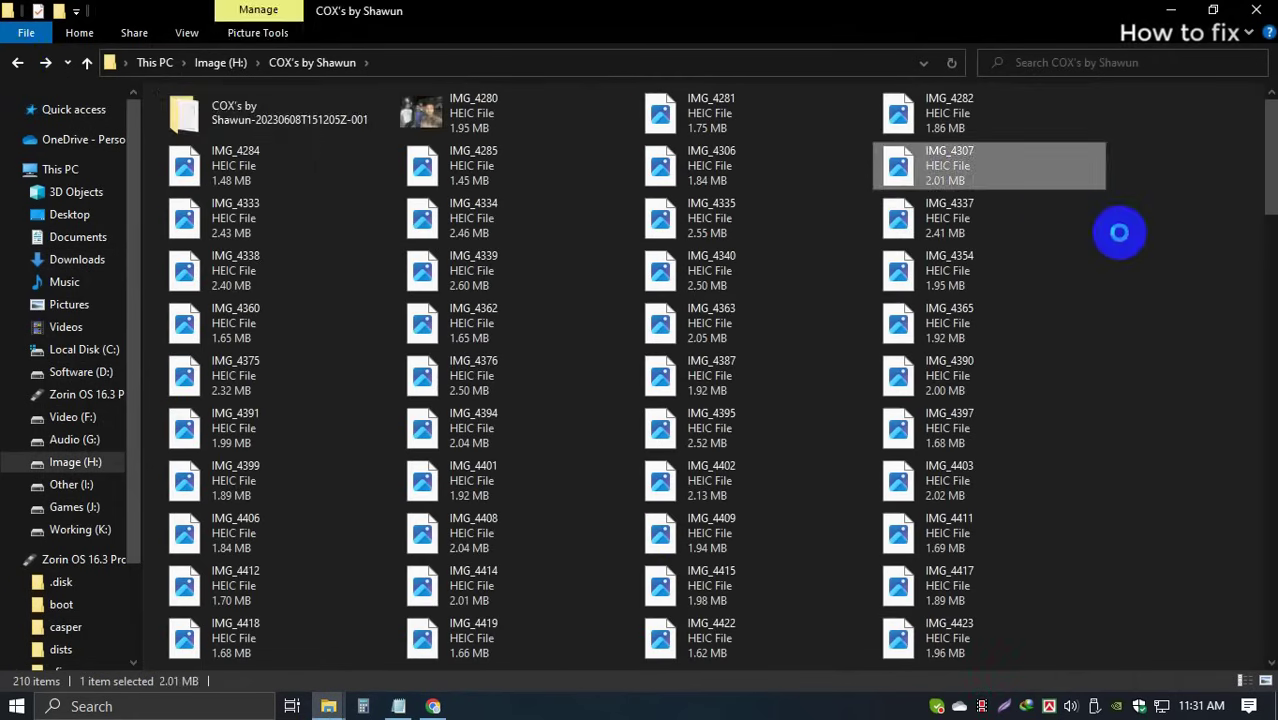
right_click(1000, 193)
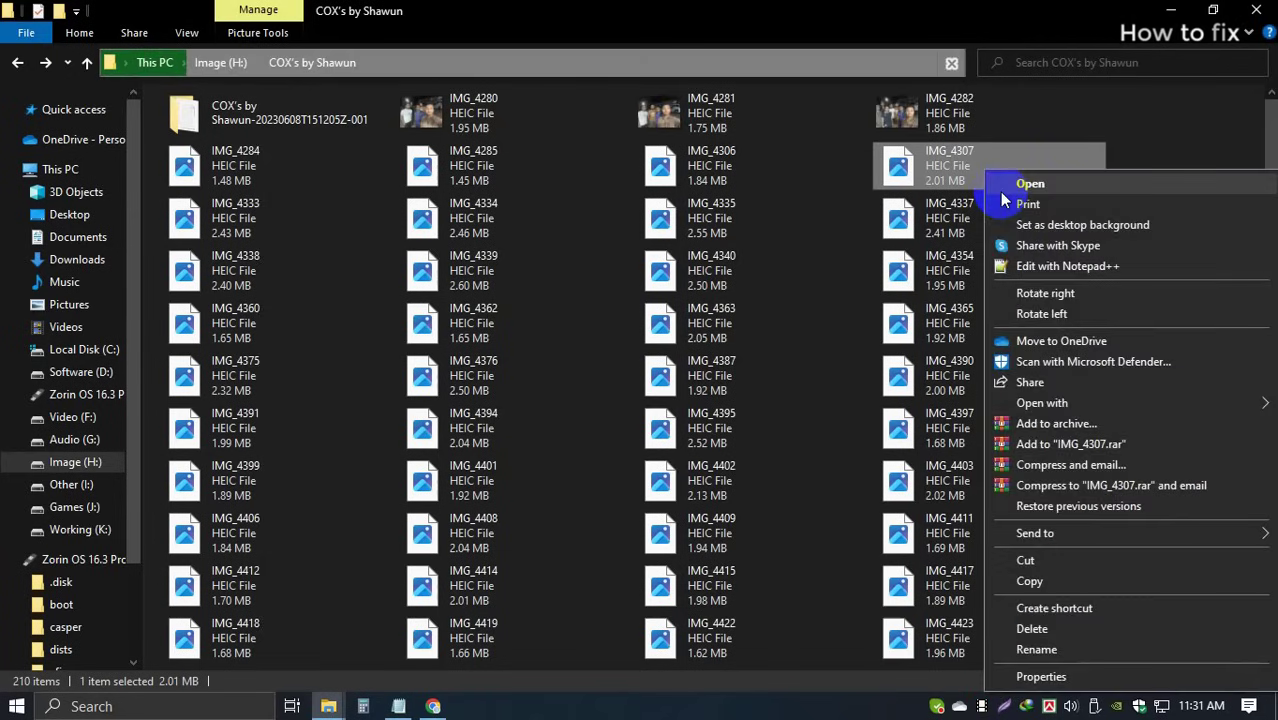
View IMG_4280 and IMG_4337 in Photos, closing the viewer after each.
double_click(470, 135)
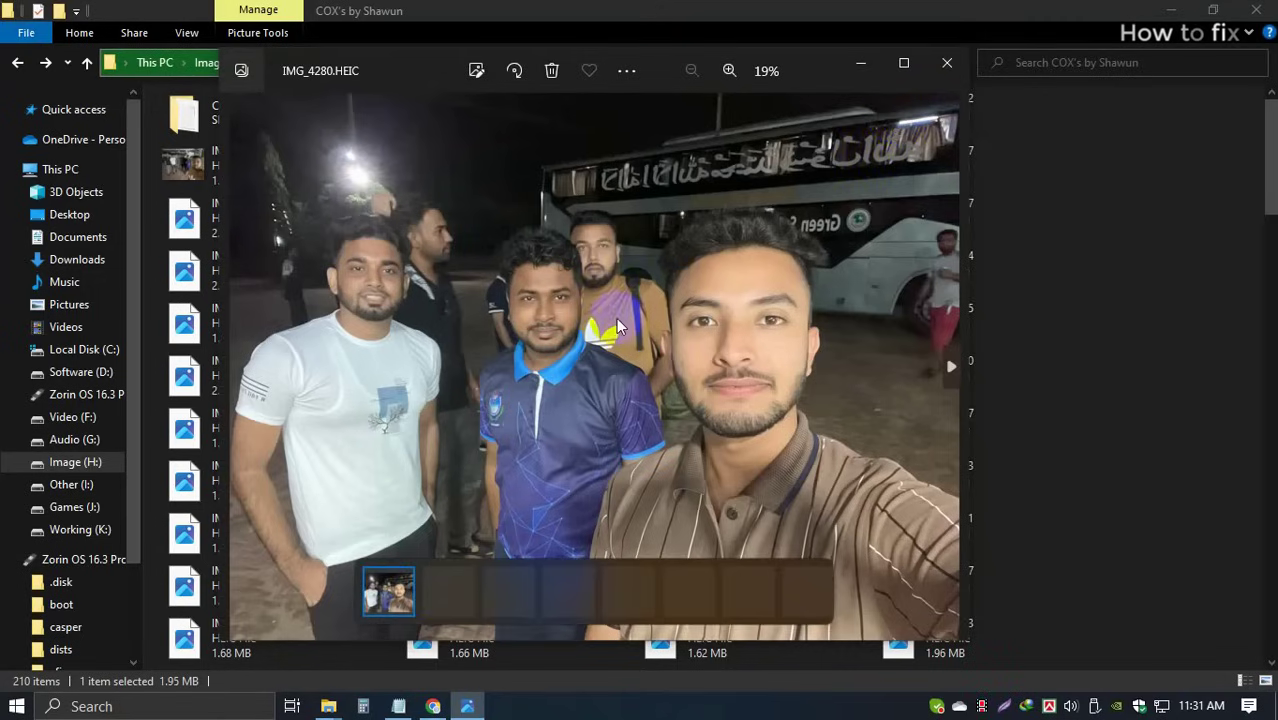
mouse_move(594, 380)
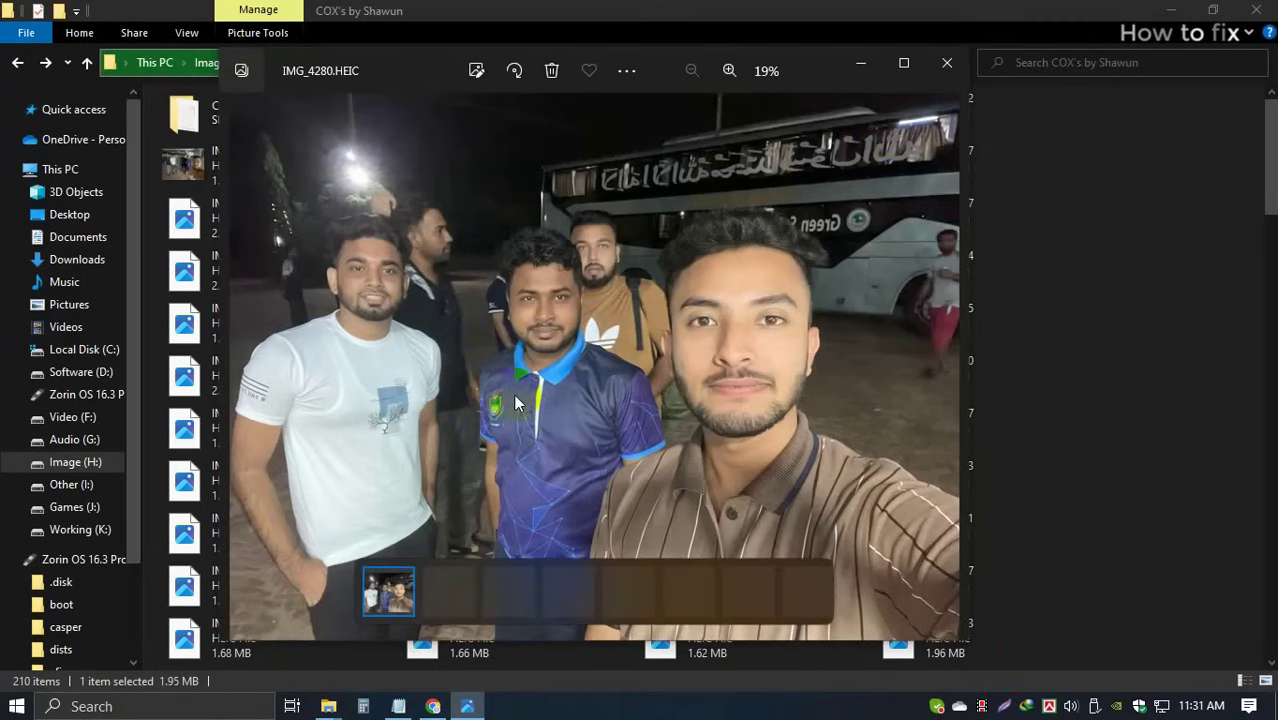
click(947, 63)
click(920, 380)
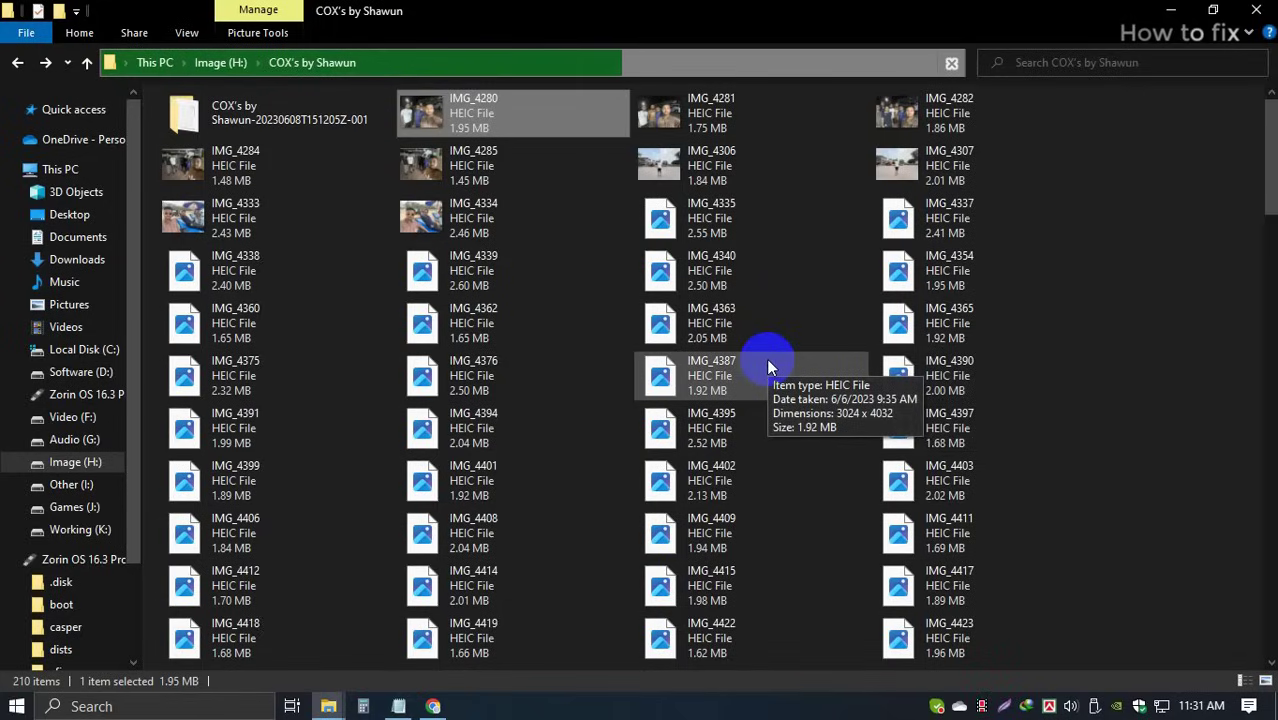
double_click(940, 228)
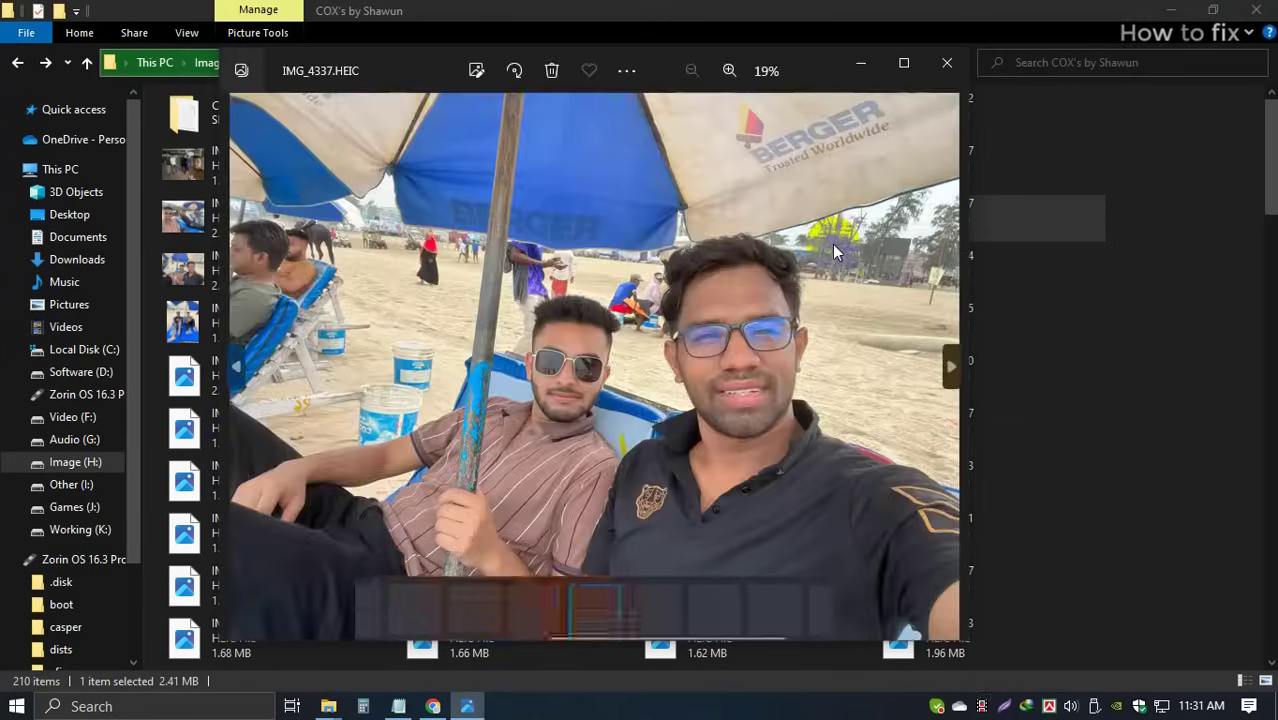
click(948, 62)
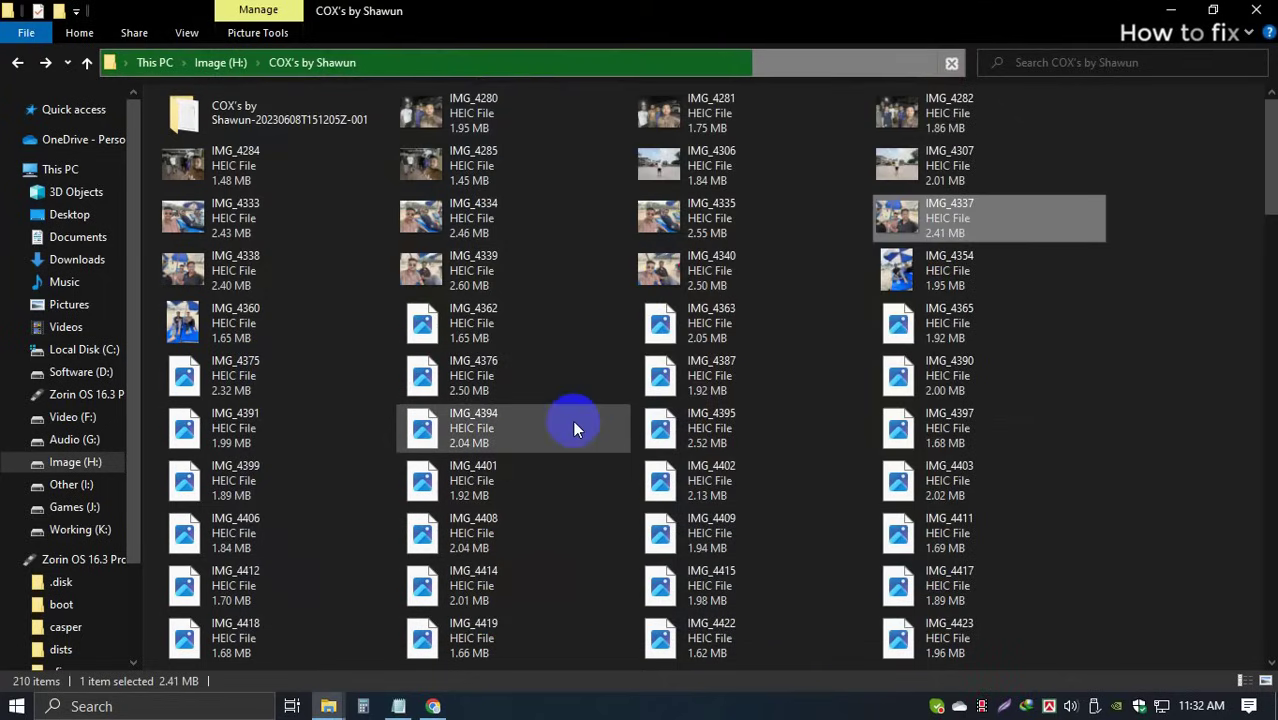